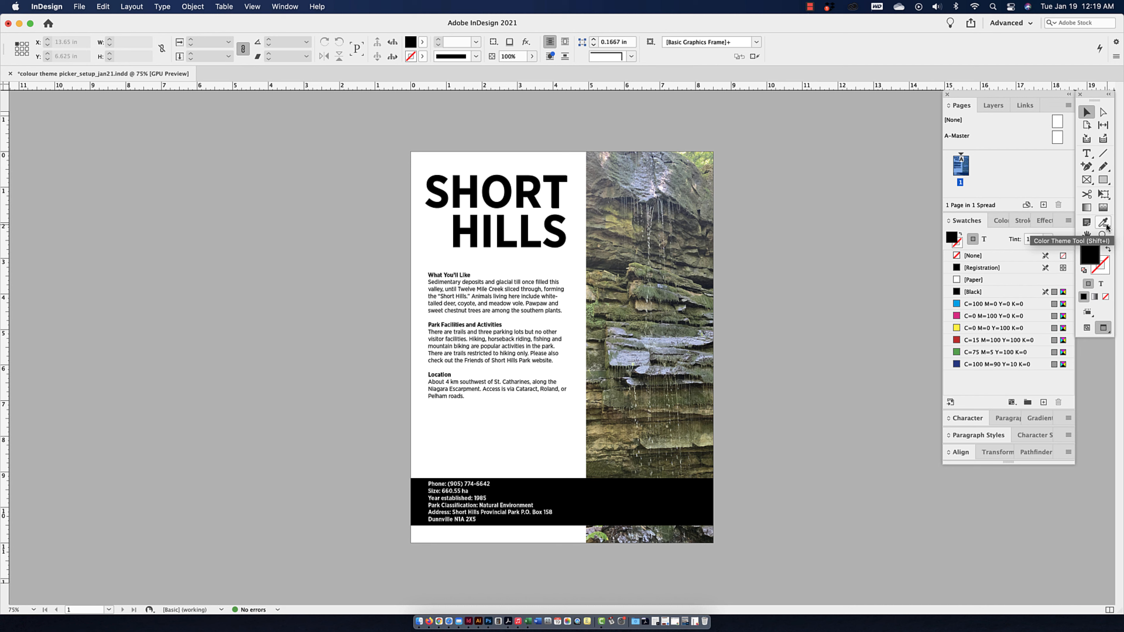
# Sample a color theme from the waterfall photo with the Color Theme tool and add the Colorful variant to the swatches.
pyautogui.click(1103, 222)
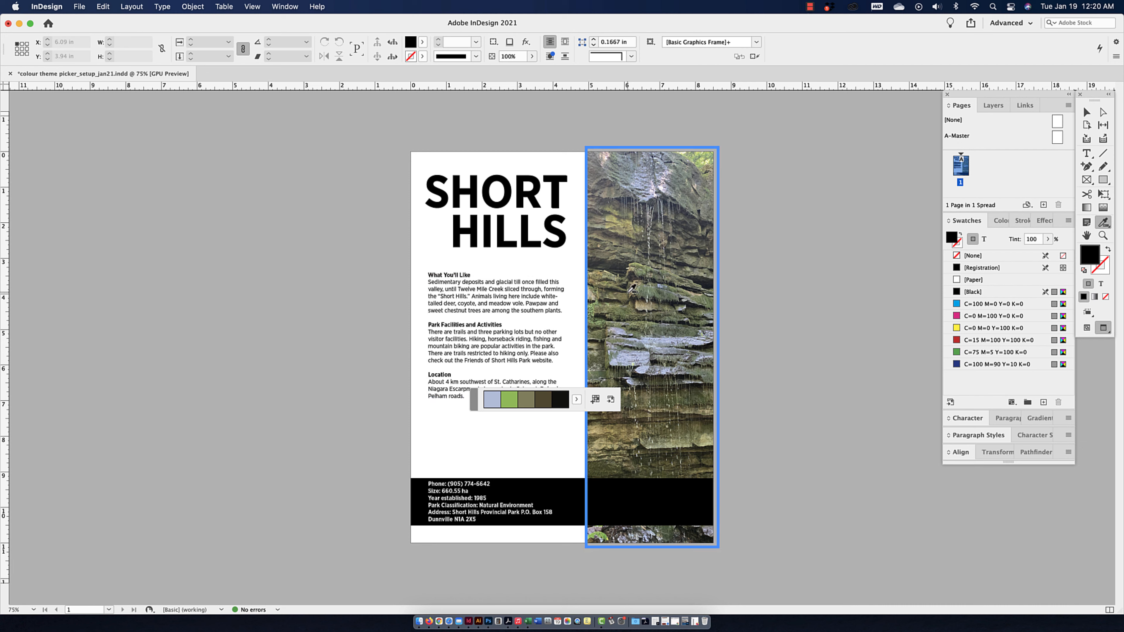
pyautogui.click(657, 290)
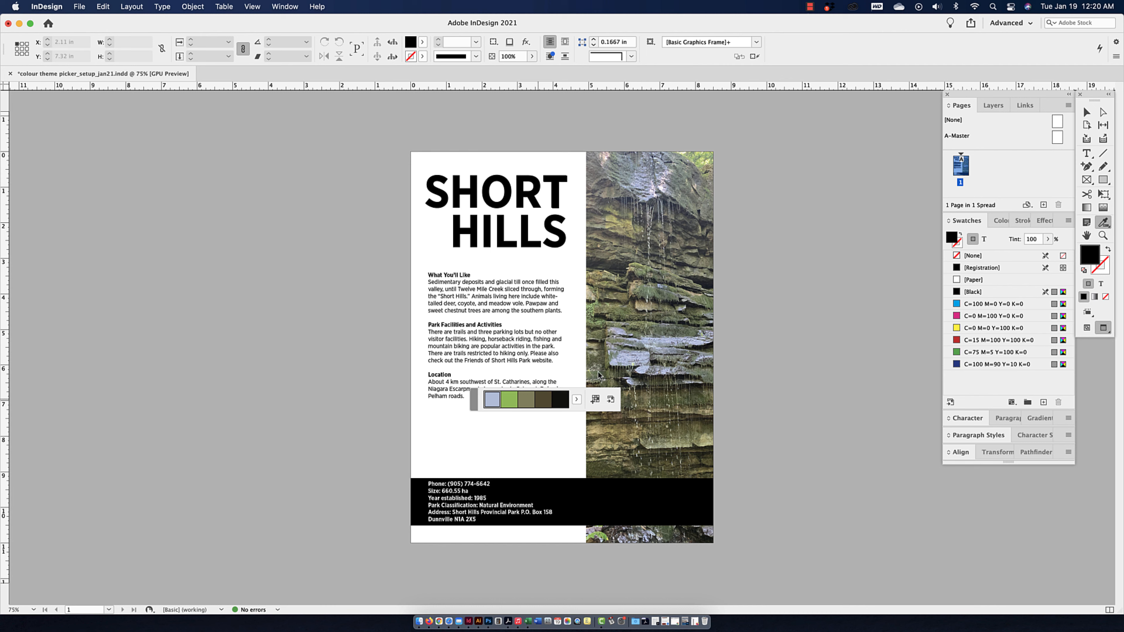
pyautogui.click(576, 400)
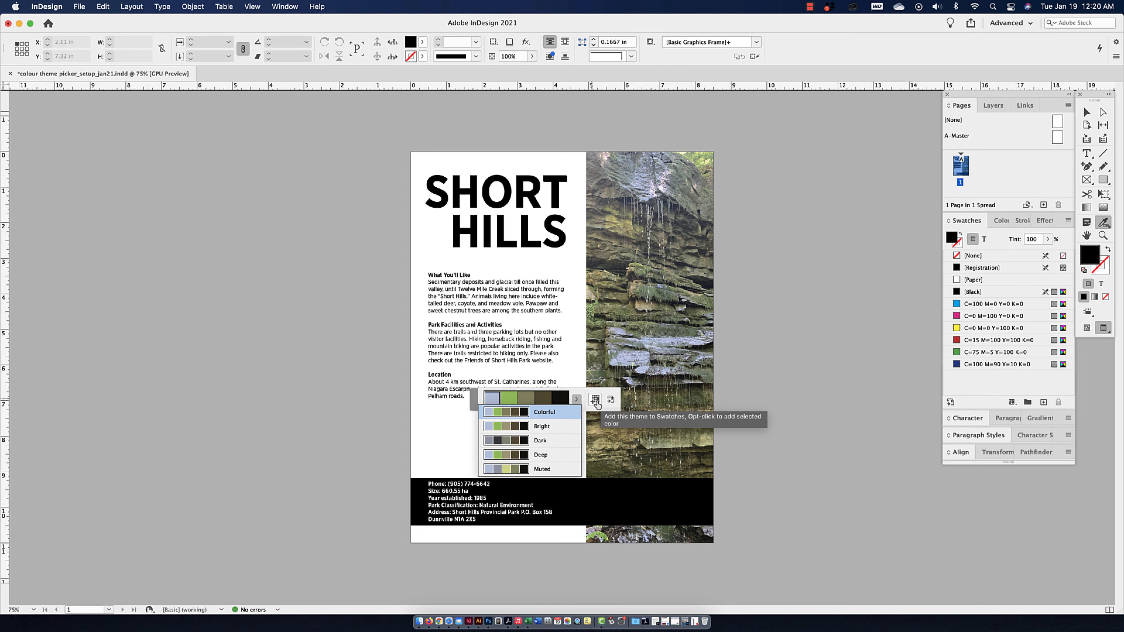
pyautogui.click(542, 412)
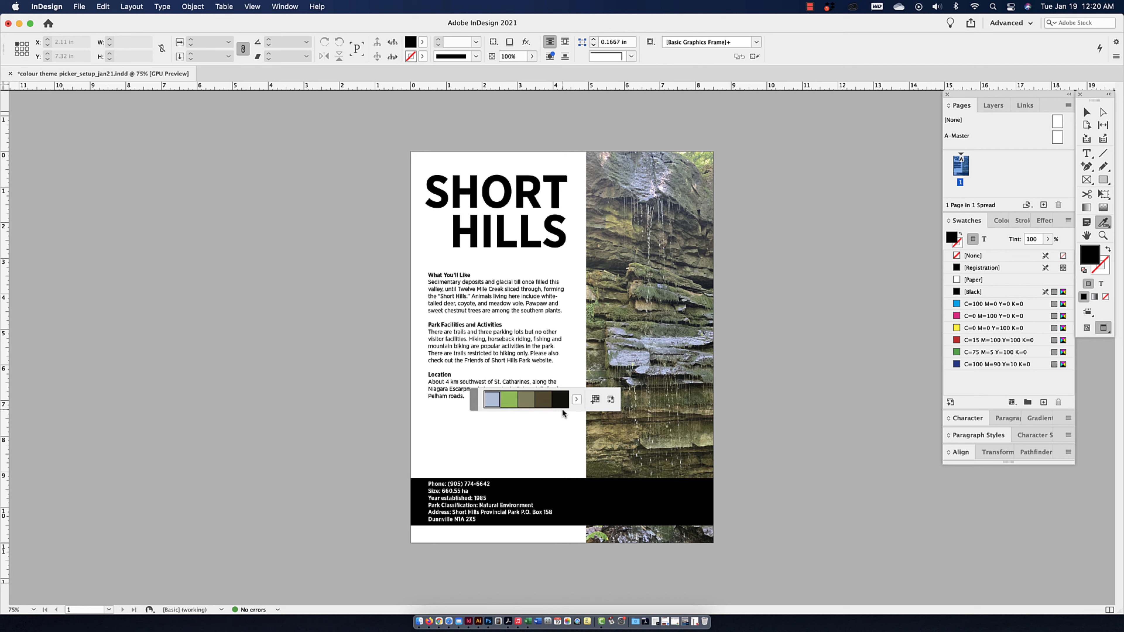
pyautogui.click(595, 399)
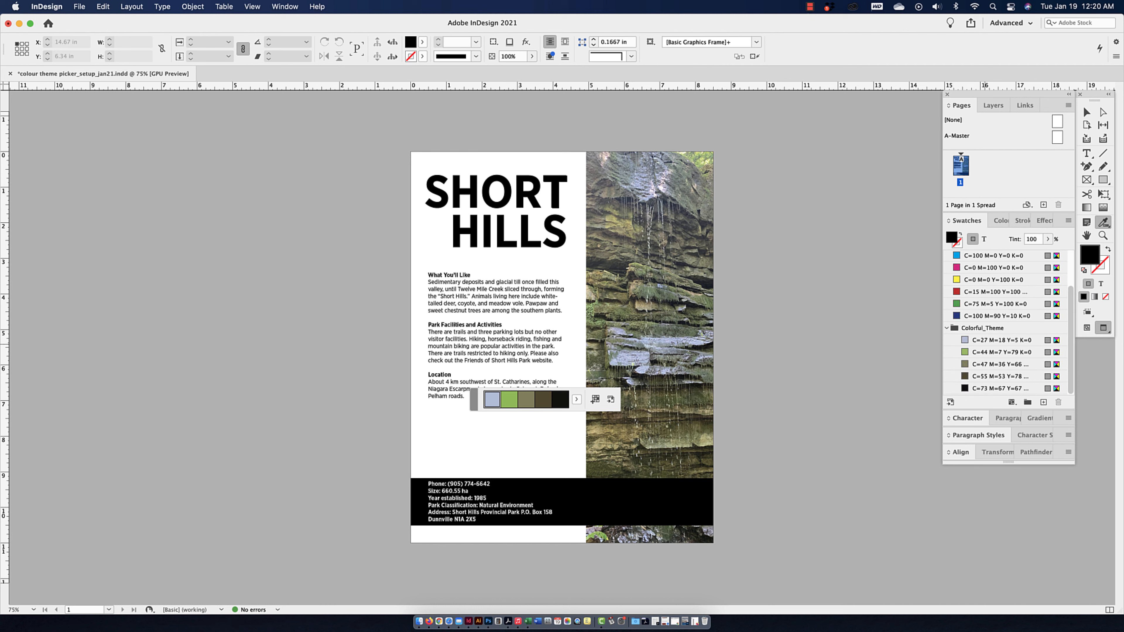
# Delete all unused default color swatches while keeping the five Colorful_Theme colors.
pyautogui.moveTo(989, 412); pyautogui.dragTo(989, 463)
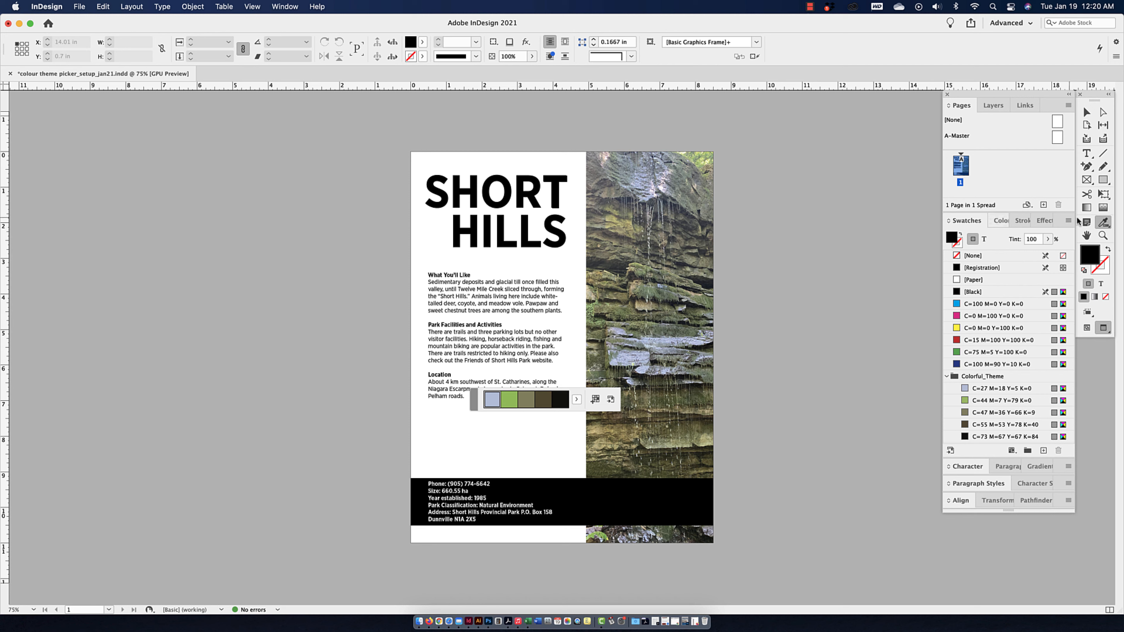
pyautogui.click(1069, 220)
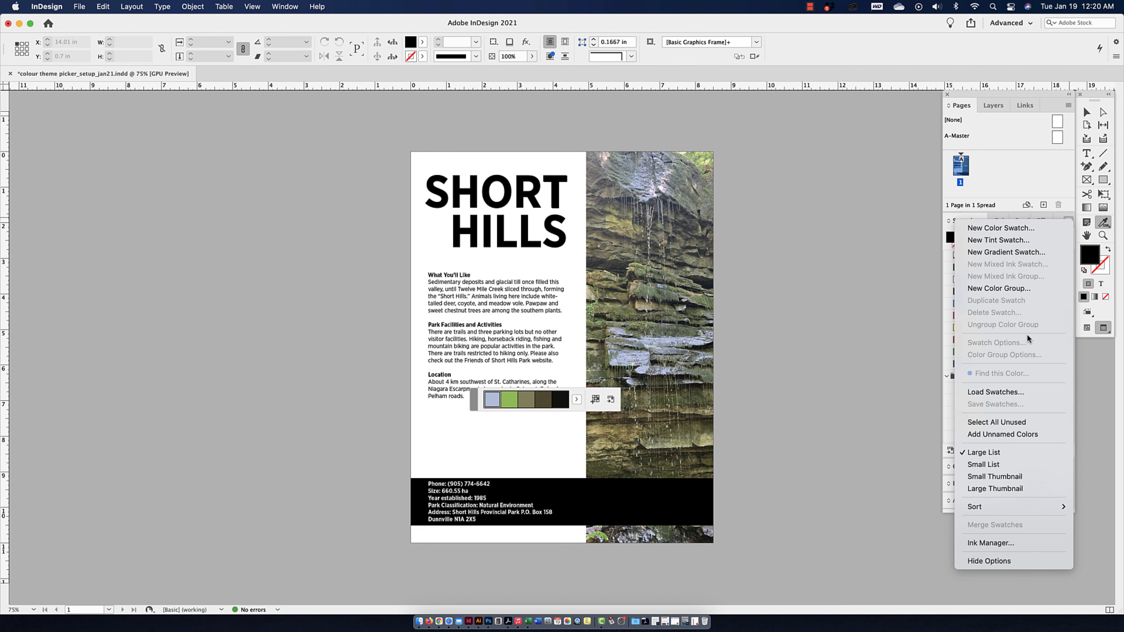
pyautogui.click(995, 424)
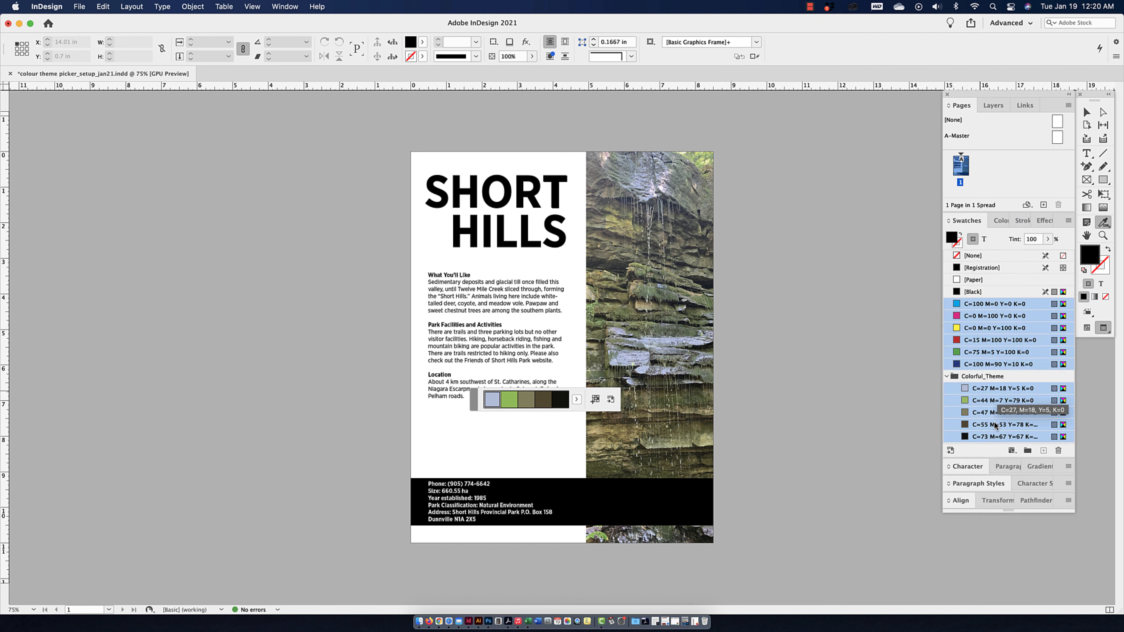
pyautogui.keyDown('super'); pyautogui.click(1004, 390); pyautogui.keyUp('super')
pyautogui.keyDown('super'); pyautogui.click(1005, 398); pyautogui.keyUp('super')
pyautogui.keyDown('super'); pyautogui.click(1007, 412); pyautogui.keyUp('super')
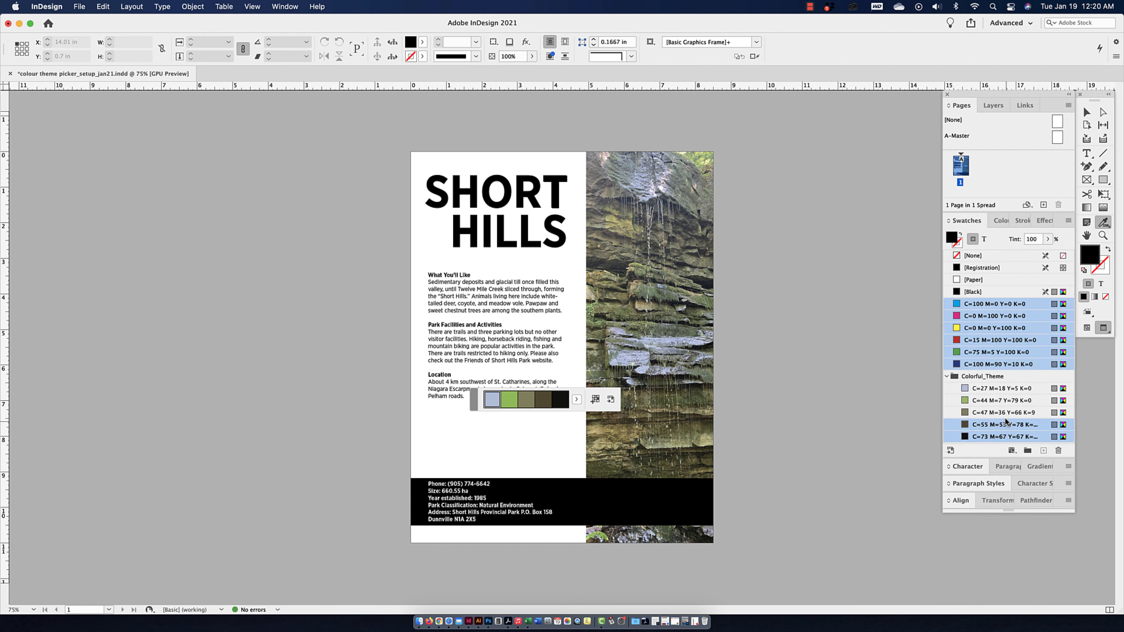
pyautogui.keyDown('super'); pyautogui.click(1007, 425); pyautogui.keyUp('super')
pyautogui.keyDown('super'); pyautogui.click(1007, 436); pyautogui.keyUp('super')
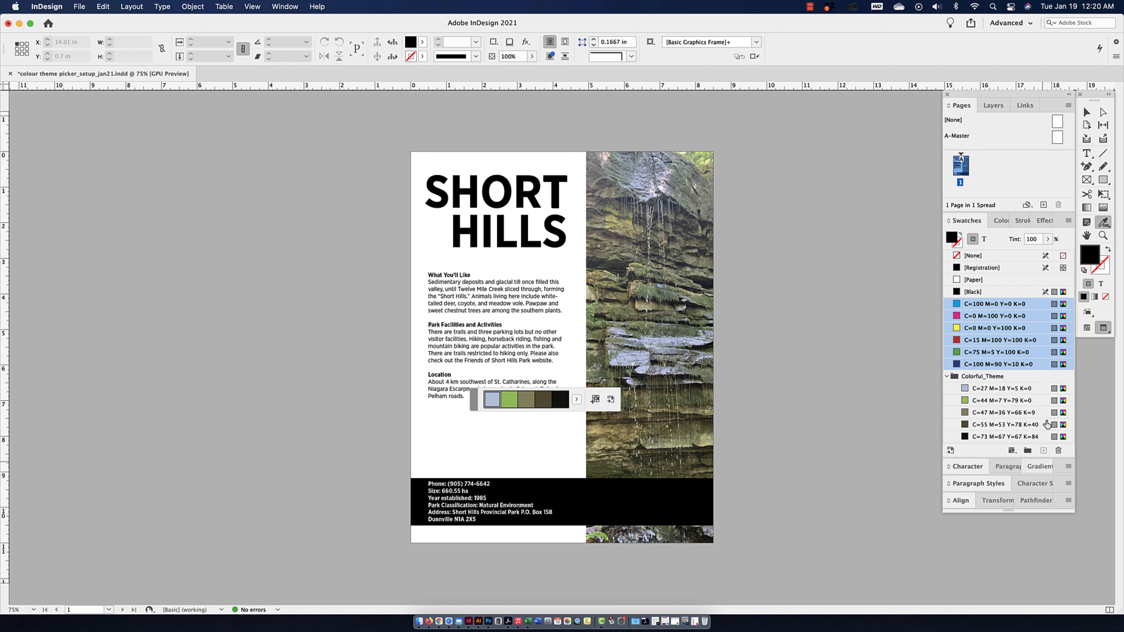
pyautogui.click(1058, 451)
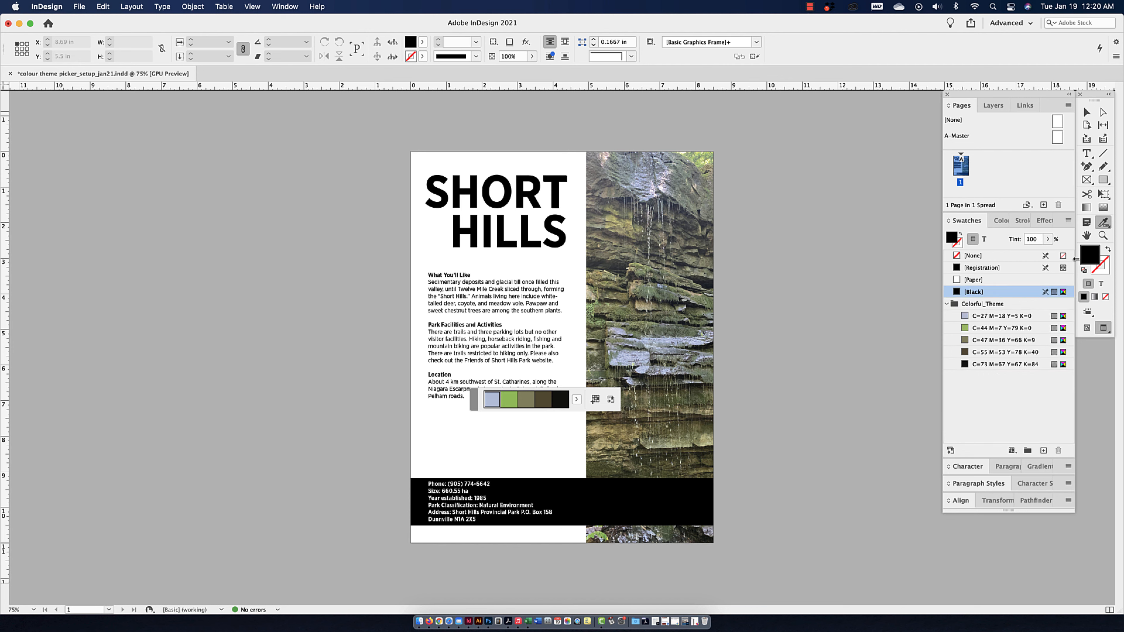
# Color the whole SHORT HILLS title with the theme green C=44 M=7 Y=79 K=0.
pyautogui.click(1088, 113)
pyautogui.doubleClick(514, 212)
pyautogui.press('super+a')
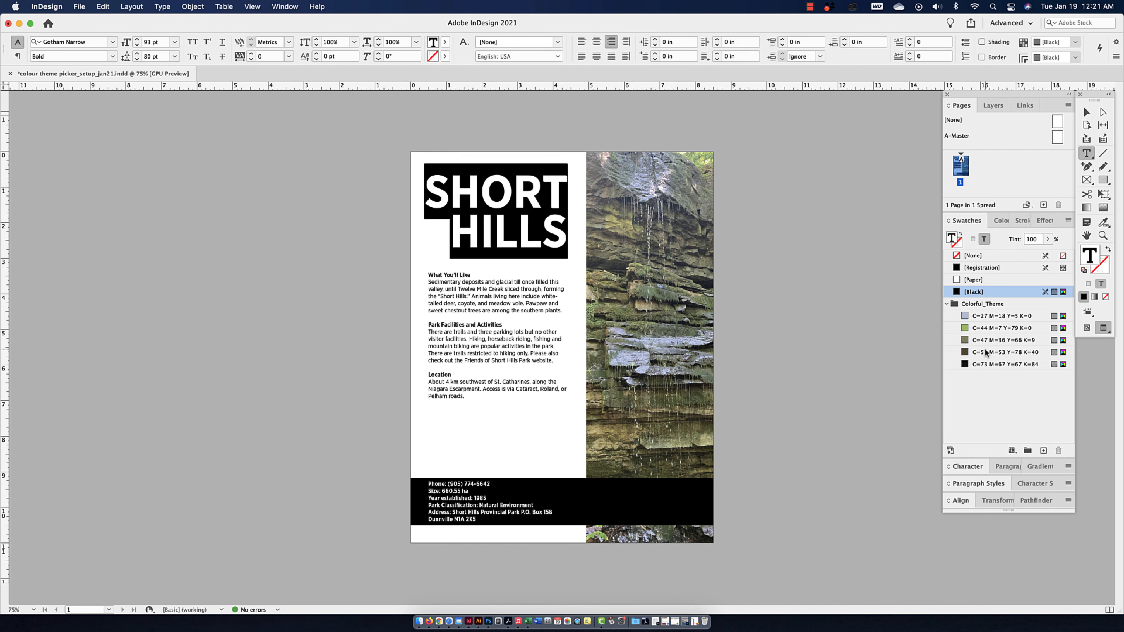
pyautogui.click(984, 328)
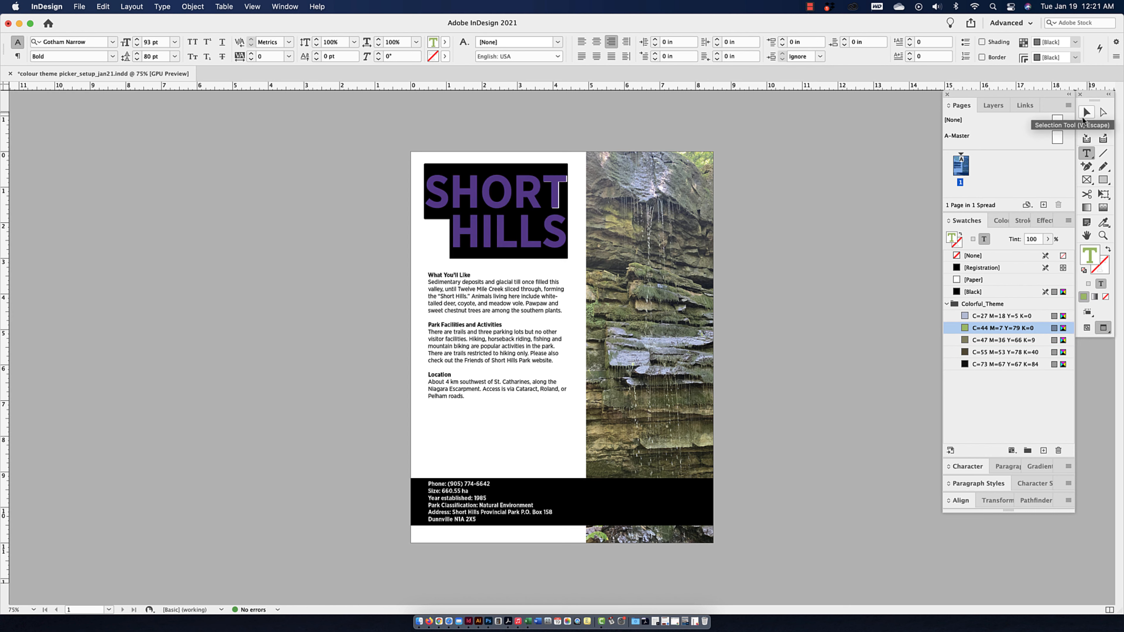
# Remove the black T shape showing behind the last letter of SHORT in the title.
pyautogui.click(1083, 117)
pyautogui.doubleClick(522, 296)
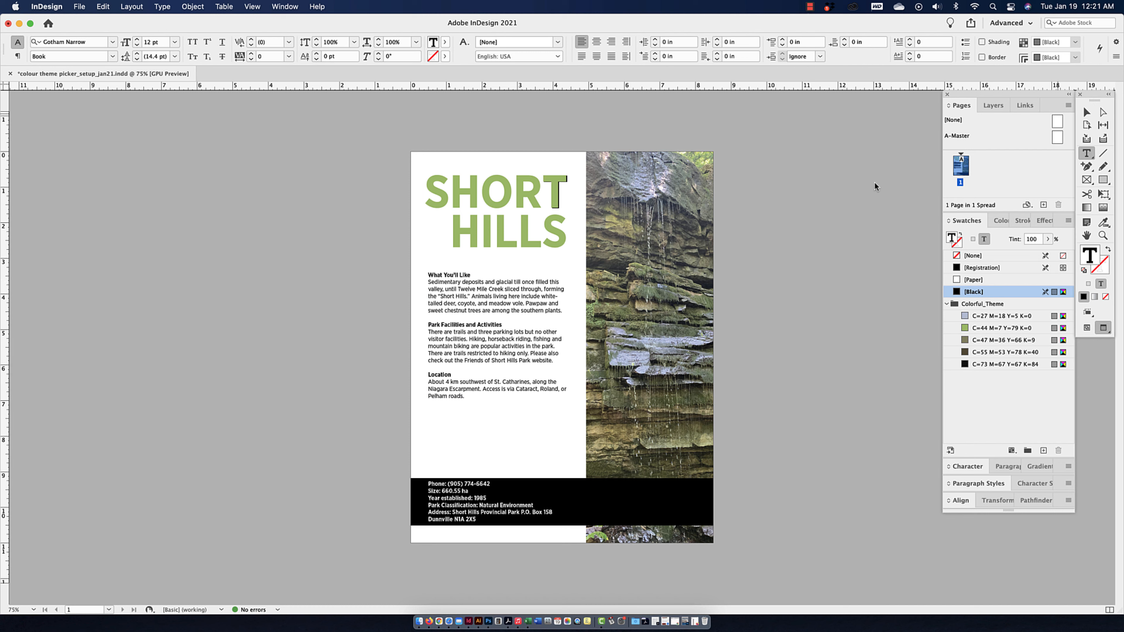
pyautogui.click(1087, 112)
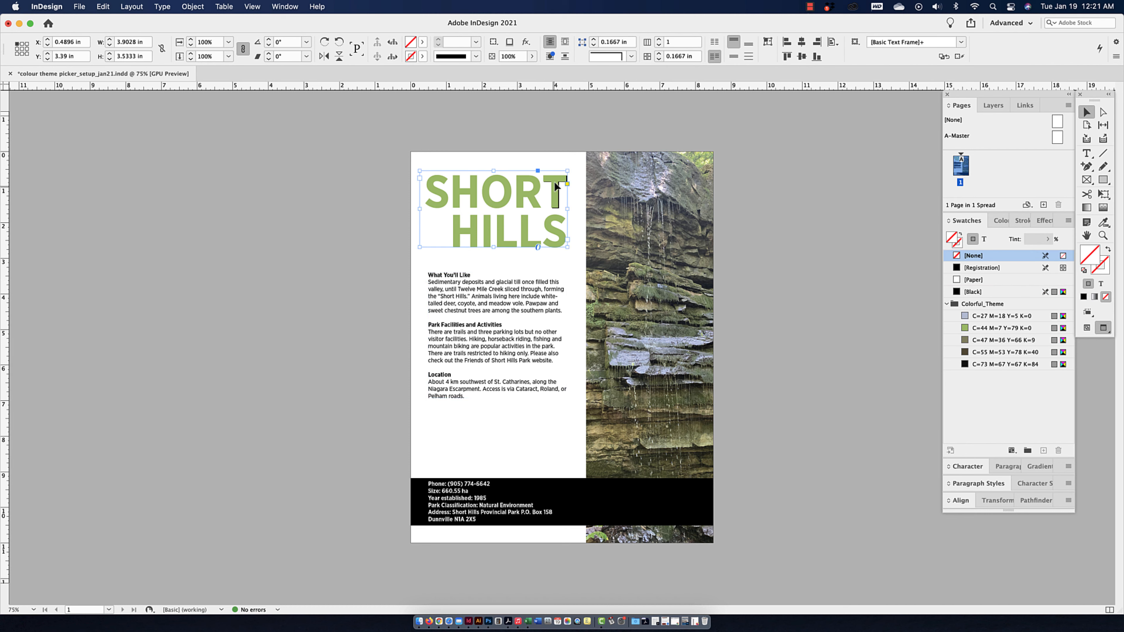
pyautogui.click(563, 182)
pyautogui.click(572, 157)
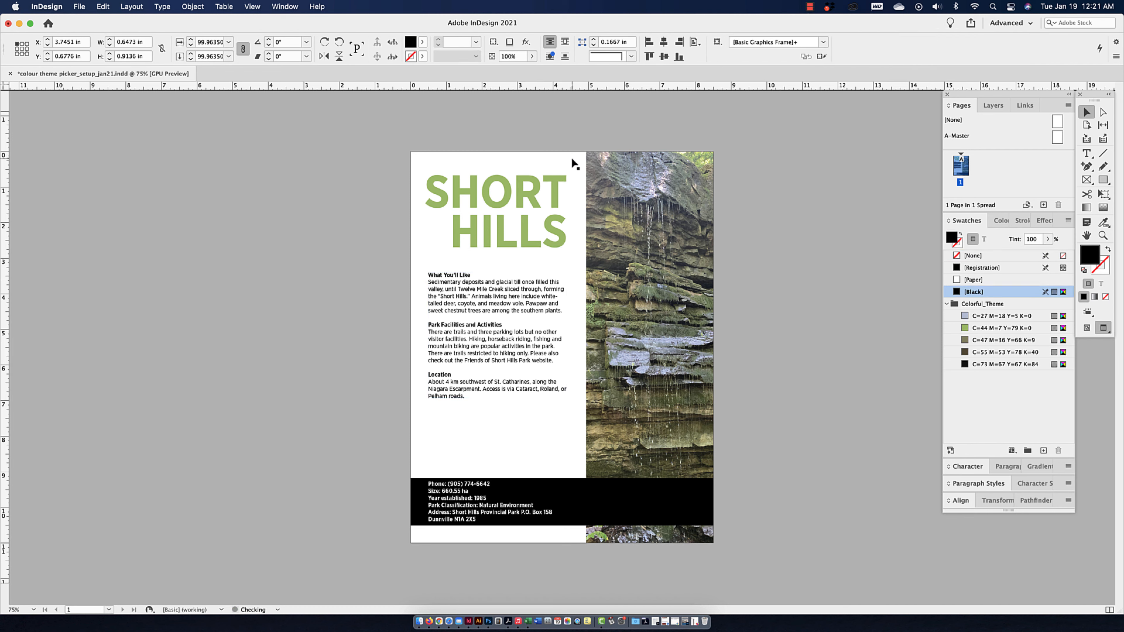
# Color all the body text, trying the C=73 M=67 Y=67 K=84 swatch before settling on the brown C=55 M=53 Y=78 K=40.
pyautogui.doubleClick(500, 396)
pyautogui.press('super+a')
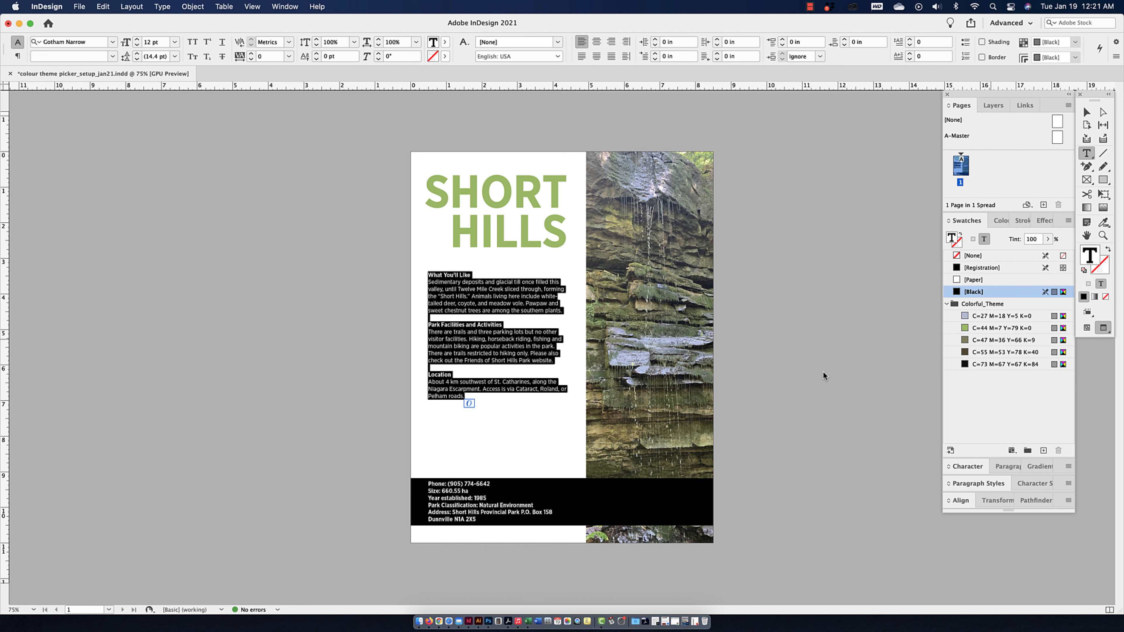
pyautogui.click(979, 365)
pyautogui.click(502, 346)
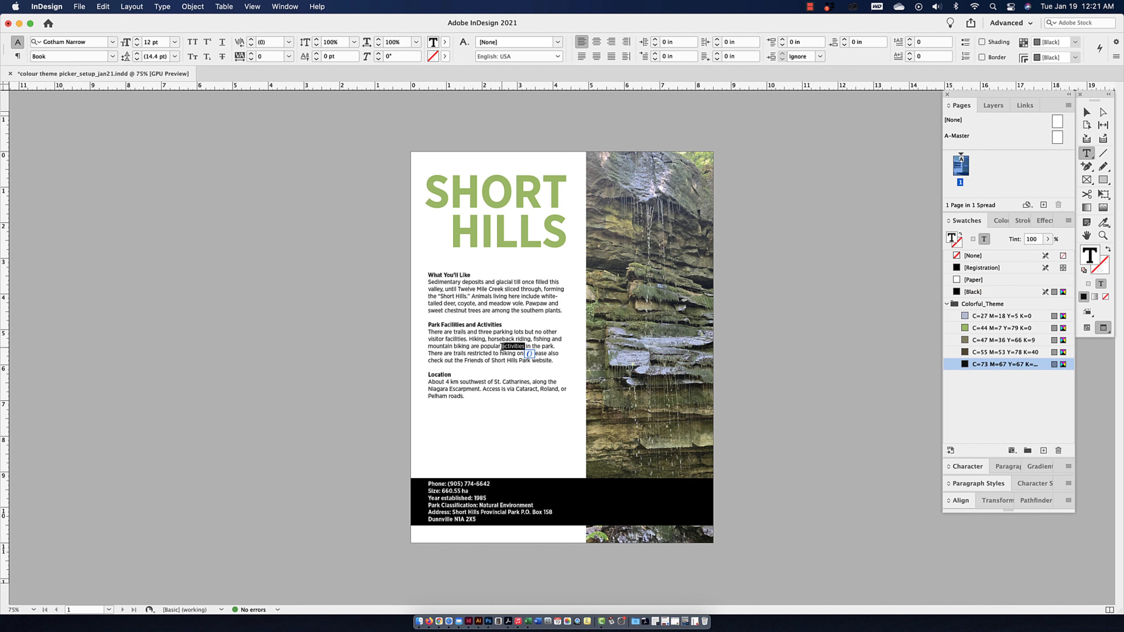
pyautogui.press('super+a')
pyautogui.click(983, 353)
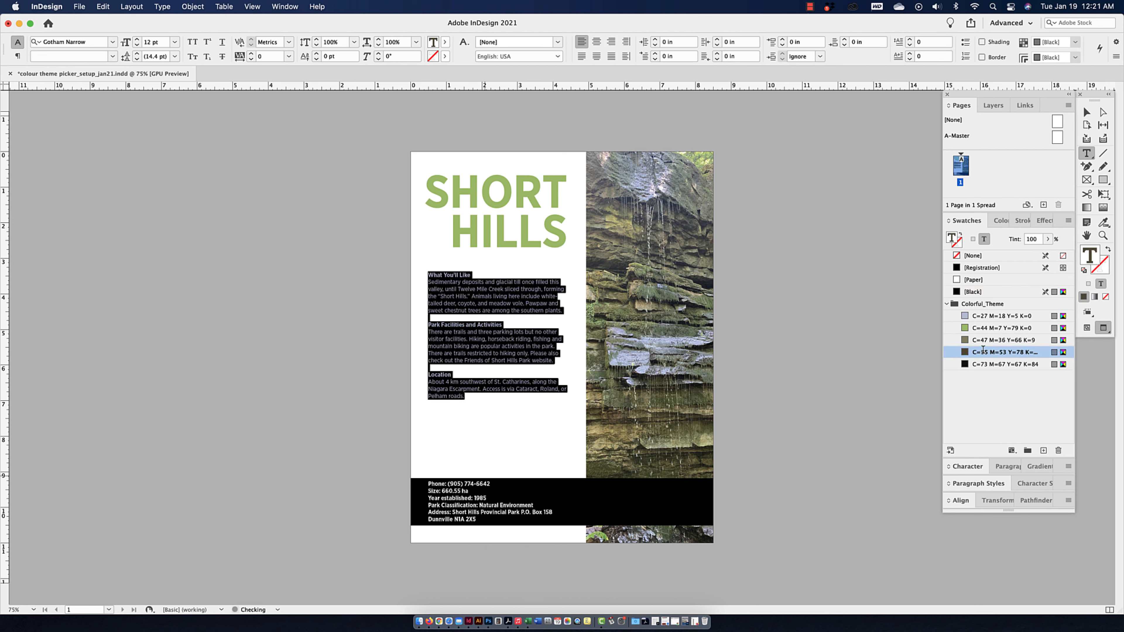
# Fill the black footer bar with the theme brown C=55 M=53 Y=78 K=40.
pyautogui.click(1089, 114)
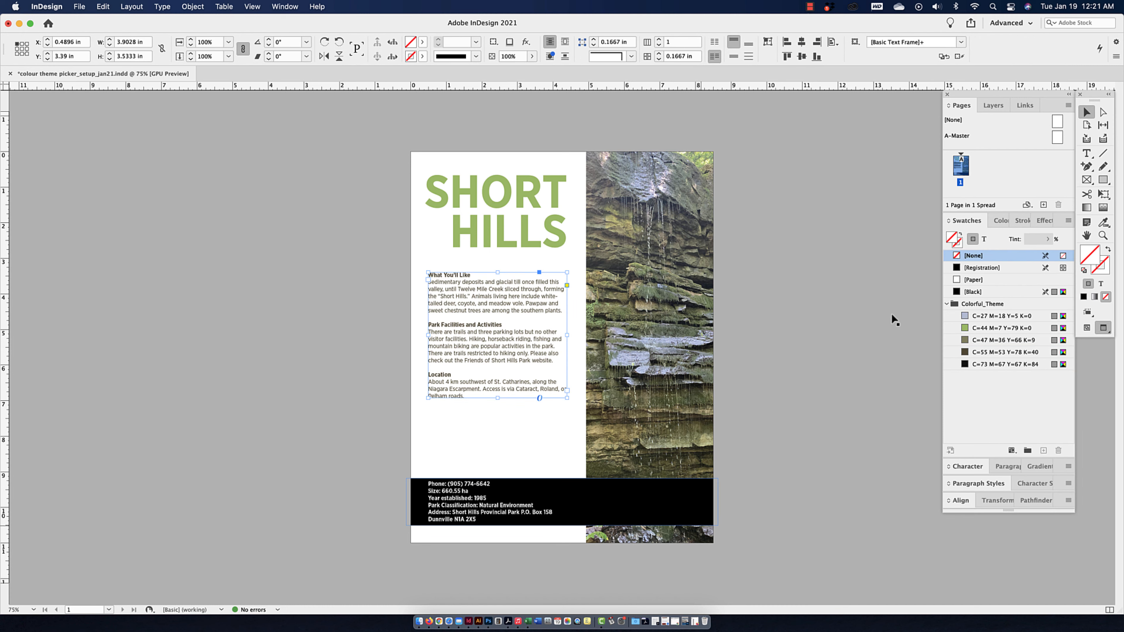
pyautogui.click(706, 516)
pyautogui.click(970, 353)
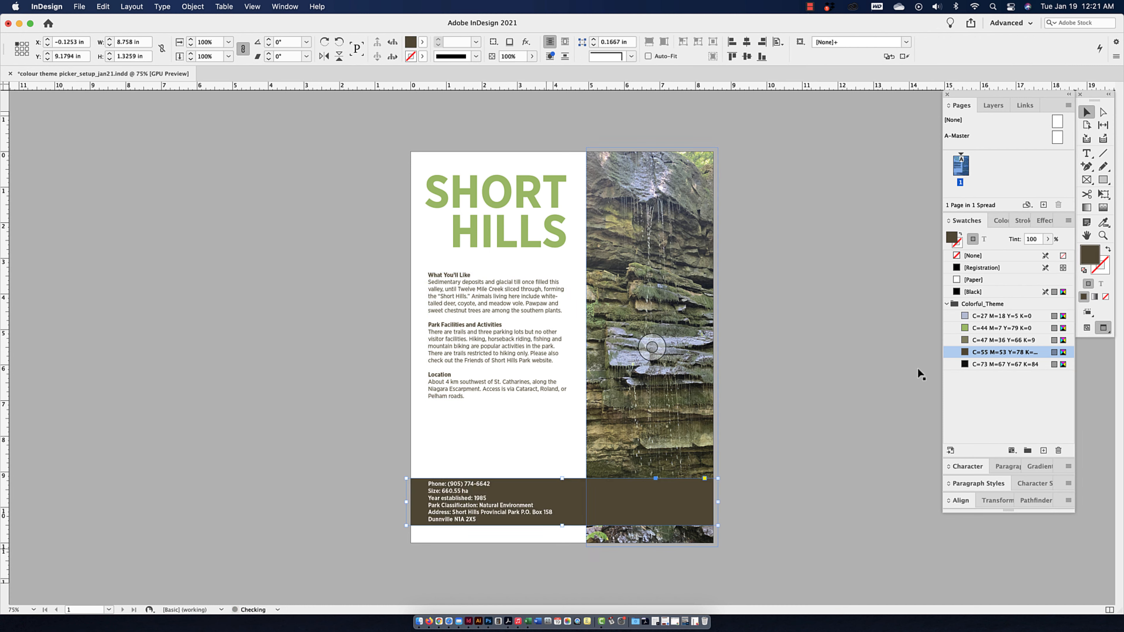
# Color all the contact text in the footer bar with the theme green C=44 M=7 Y=79 K=0.
pyautogui.press('Return')
pyautogui.press('super+a')
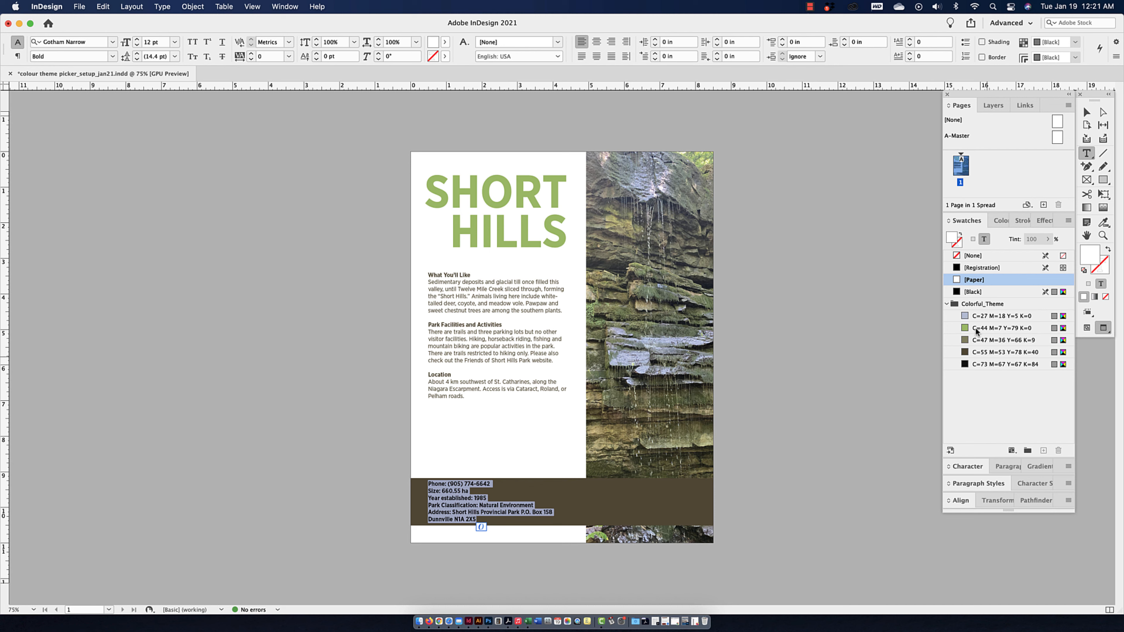
pyautogui.click(977, 328)
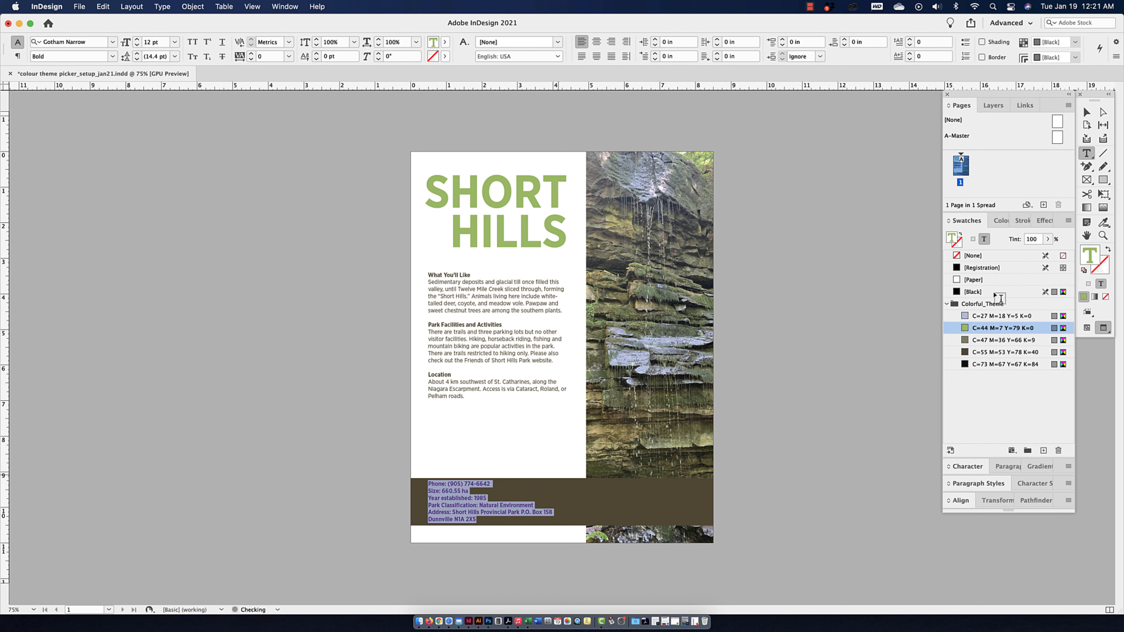
# Try the near-black theme color C=73 M=67 Y=67 K=84 on the footer contact text.
pyautogui.click(1081, 113)
pyautogui.doubleClick(479, 514)
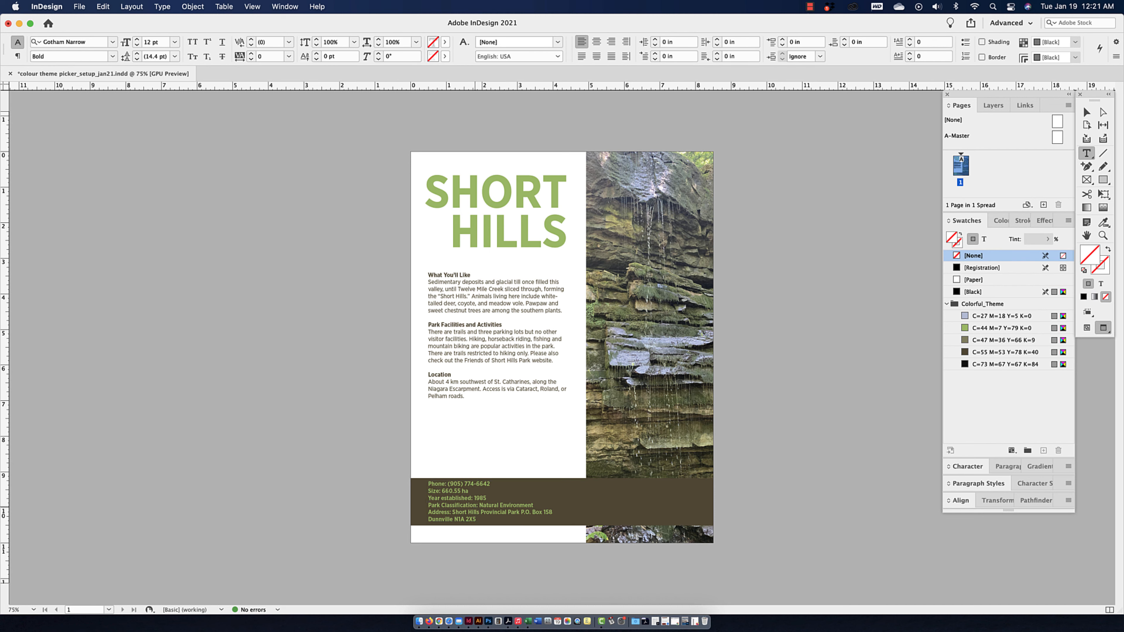
pyautogui.press('super+a')
pyautogui.click(973, 364)
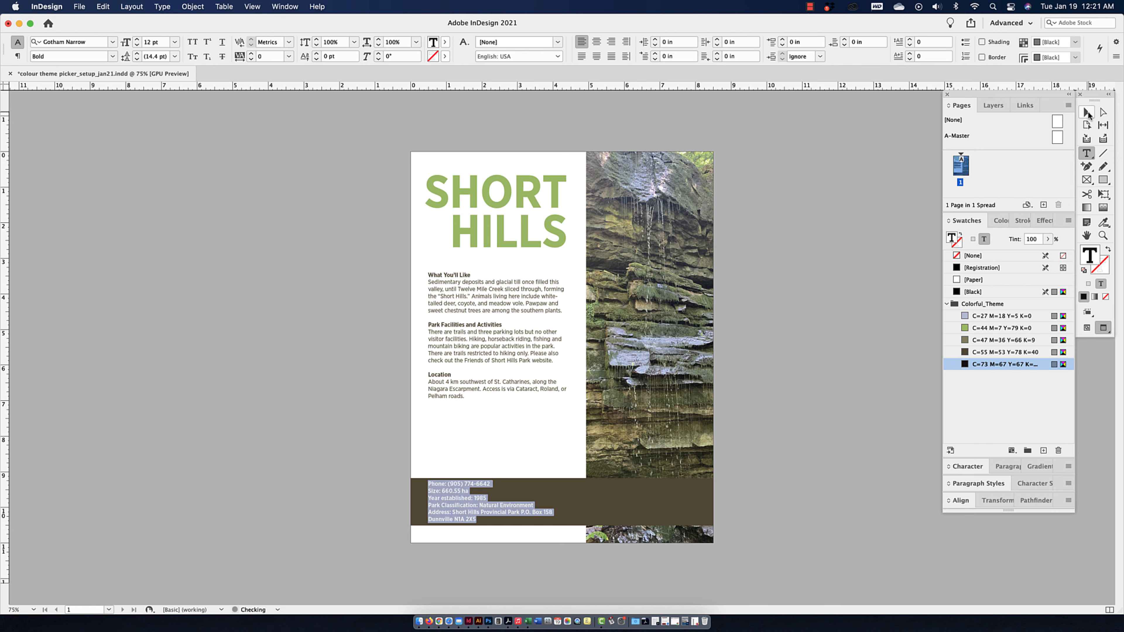
# Return the footer contact text to the theme green C=44 M=7 Y=79 K=0 and leave text editing.
pyautogui.click(1087, 112)
pyautogui.doubleClick(451, 511)
pyautogui.press('super+a')
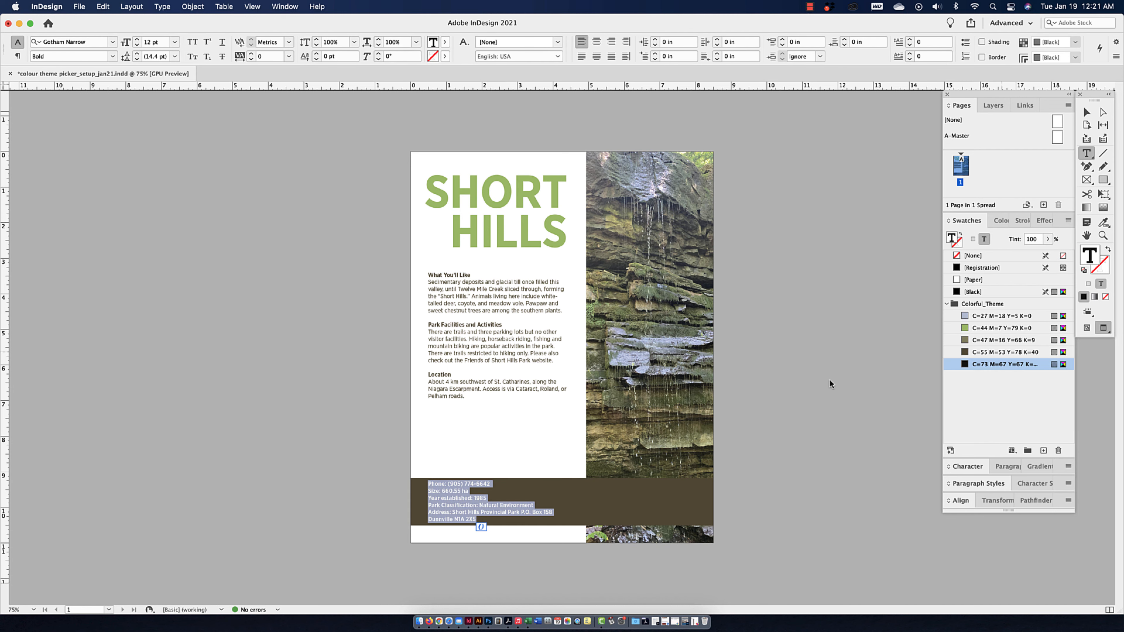
pyautogui.click(991, 329)
pyautogui.click(488, 502)
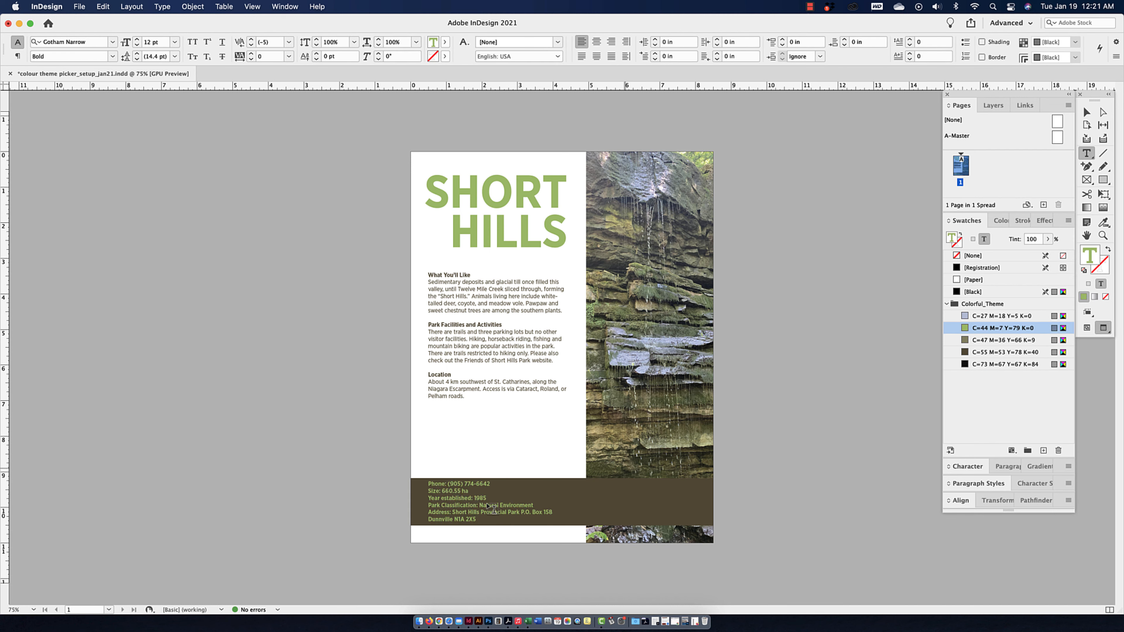
pyautogui.press('Escape')
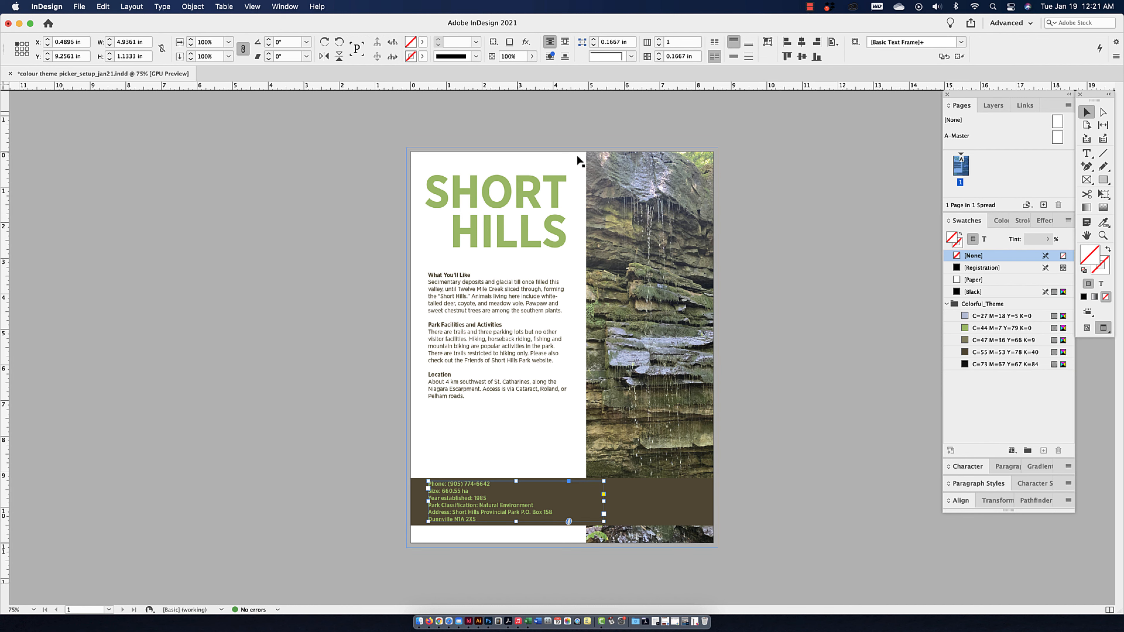
# Try each of the five theme colors as the page background frame's fill, ending on light blue C=27 M=18 Y=5 K=0.
pyautogui.click(516, 162)
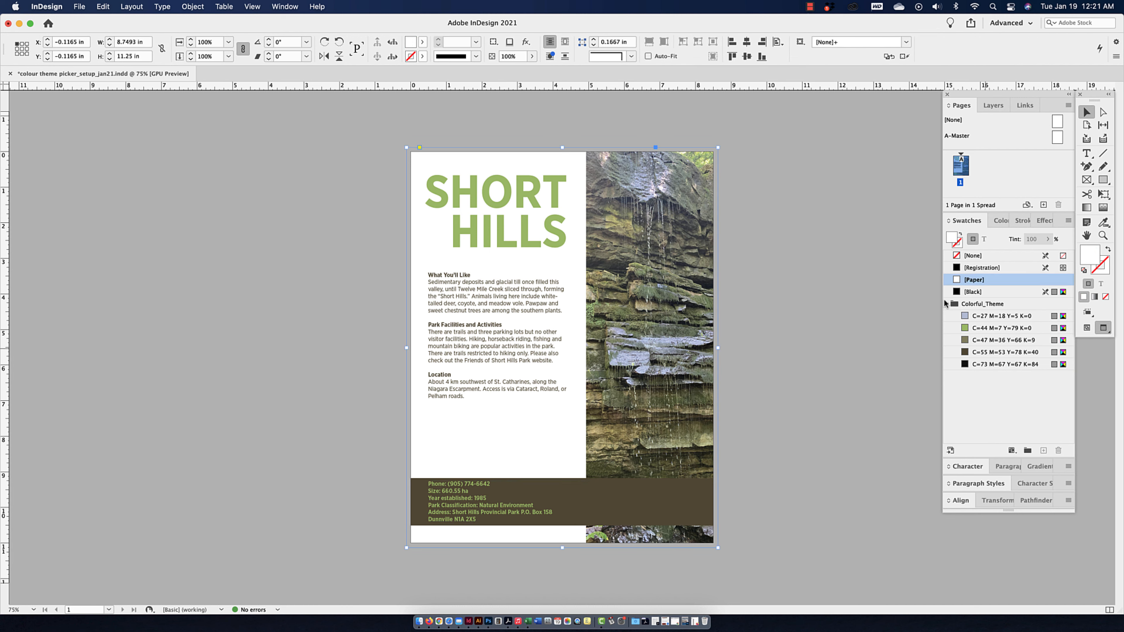
pyautogui.click(994, 316)
pyautogui.click(972, 329)
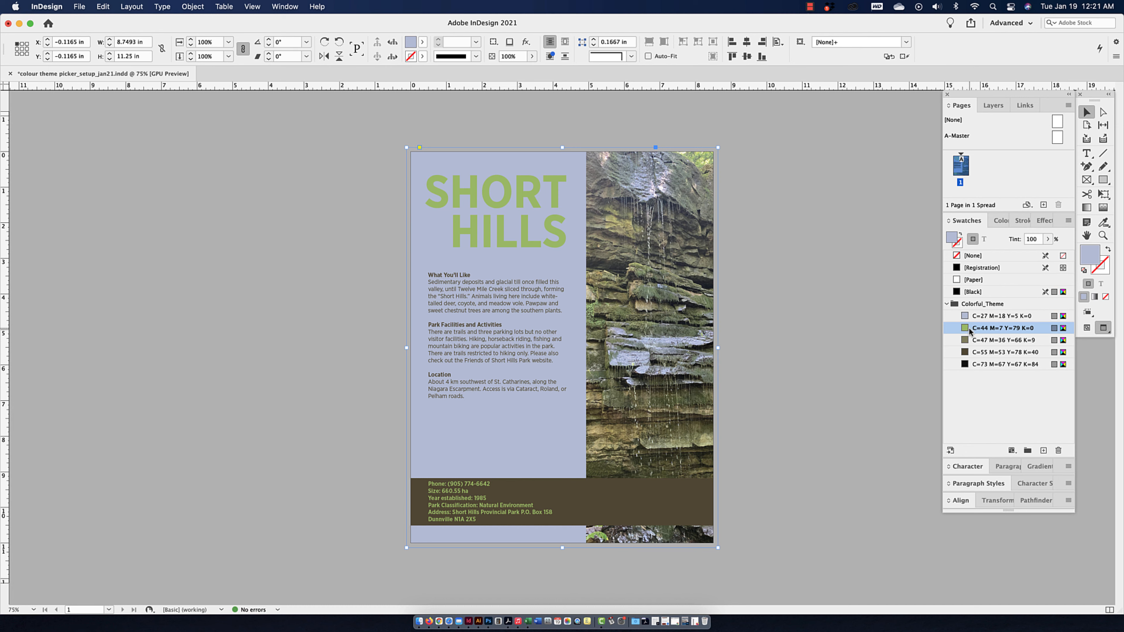
pyautogui.click(977, 341)
pyautogui.click(978, 353)
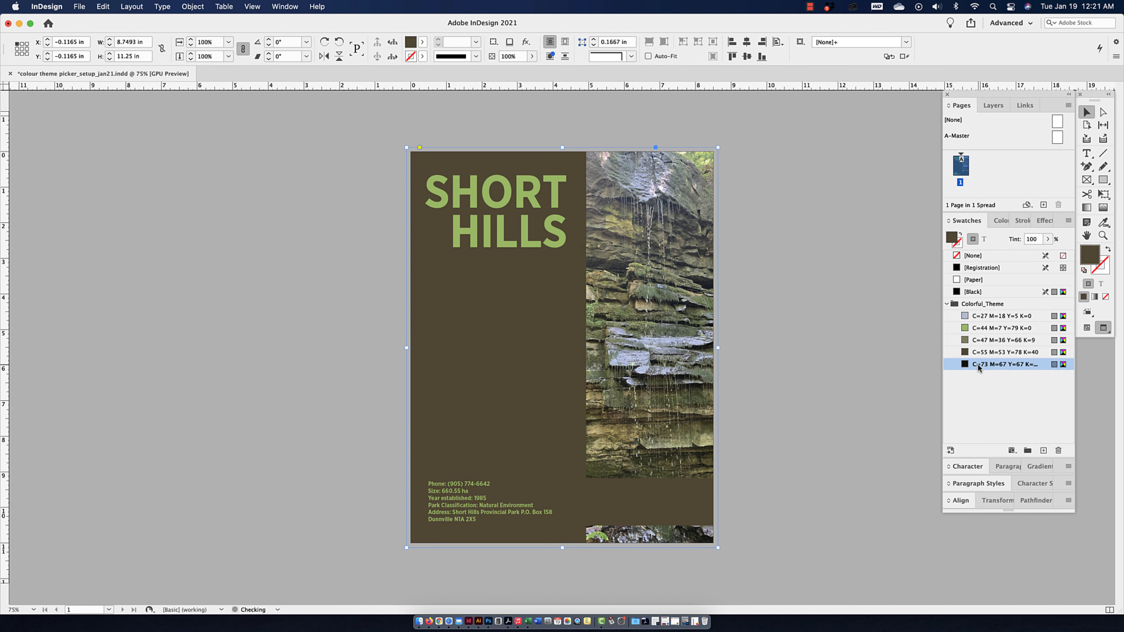
pyautogui.click(978, 363)
pyautogui.click(986, 317)
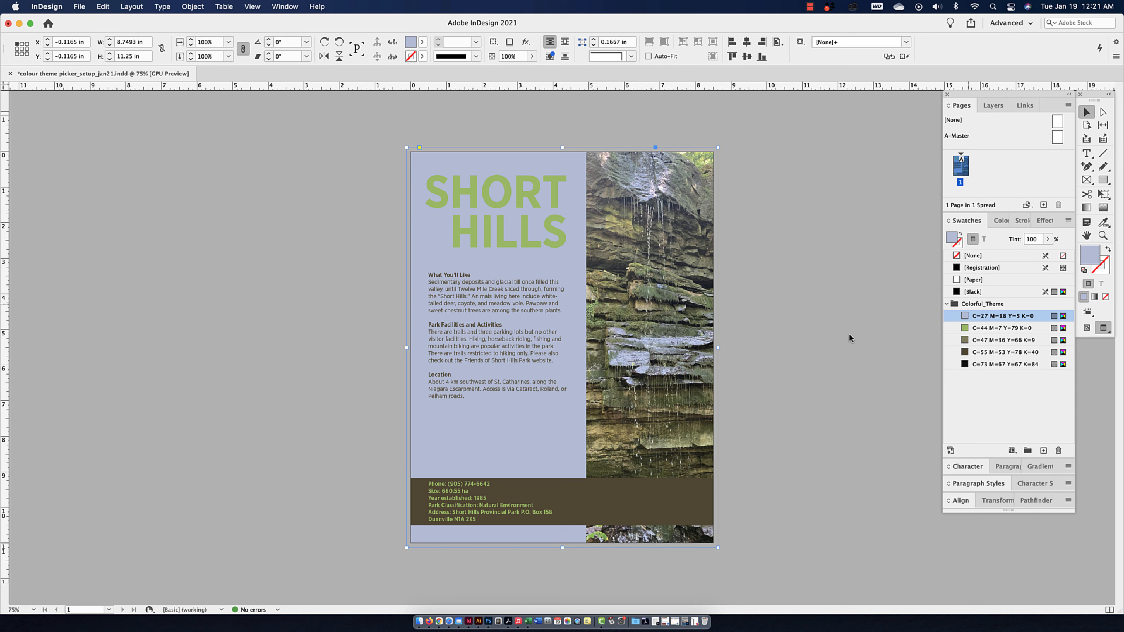
# Fill the page background frame with the theme brown C=55 M=53 Y=78 K=40 and lower its tint to 90%.
pyautogui.click(996, 352)
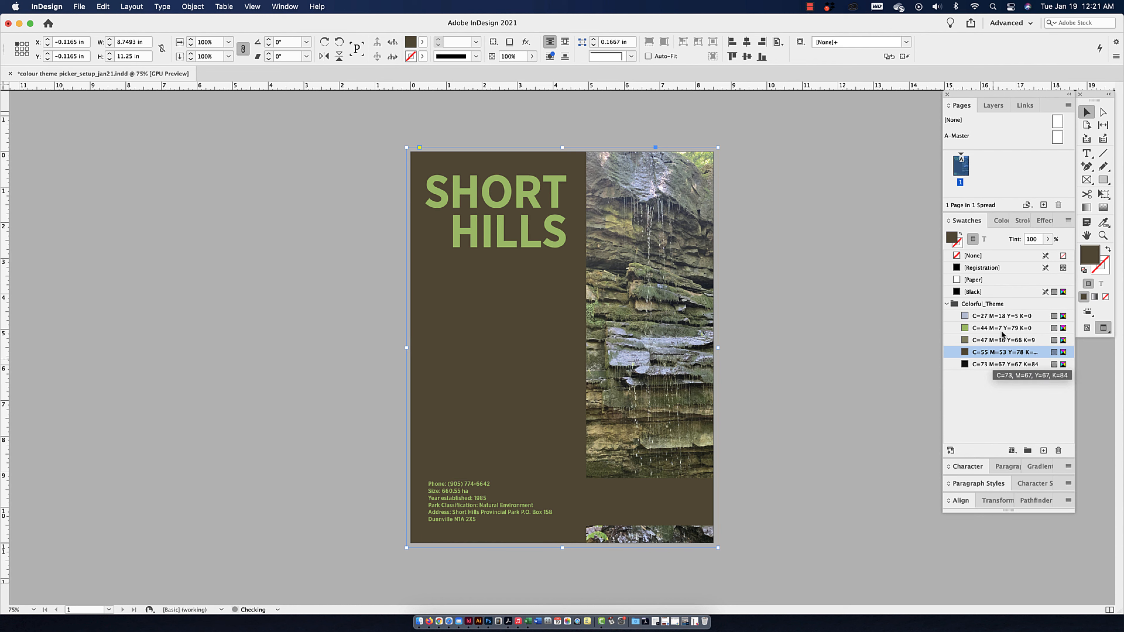
pyautogui.click(1034, 239)
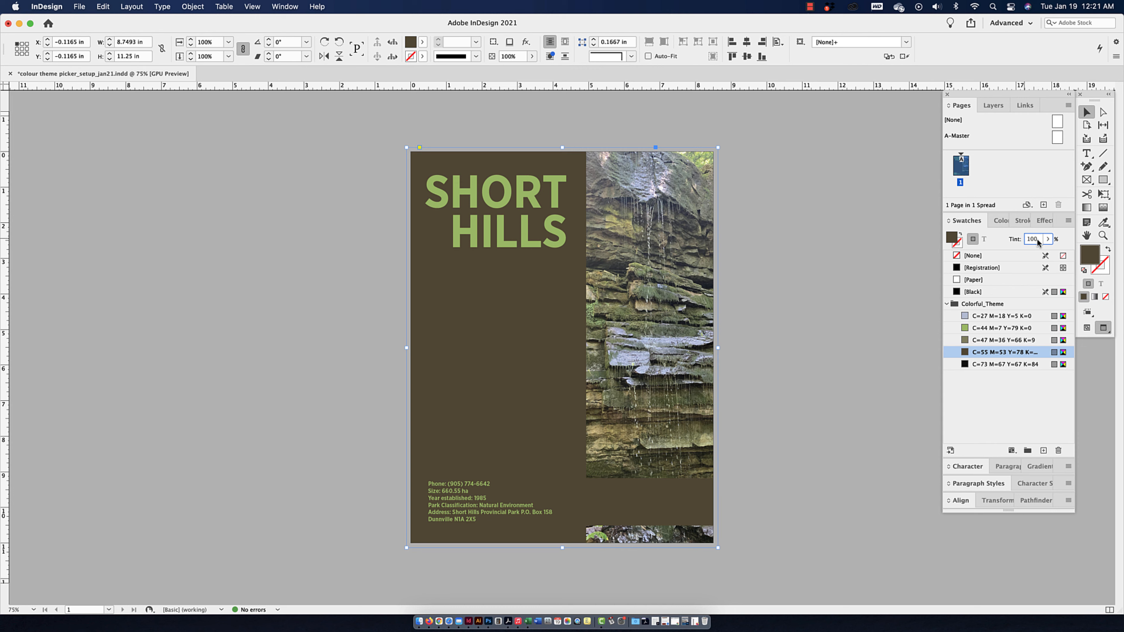
pyautogui.moveTo(1038, 240); pyautogui.dragTo(1024, 239)
pyautogui.write('10')
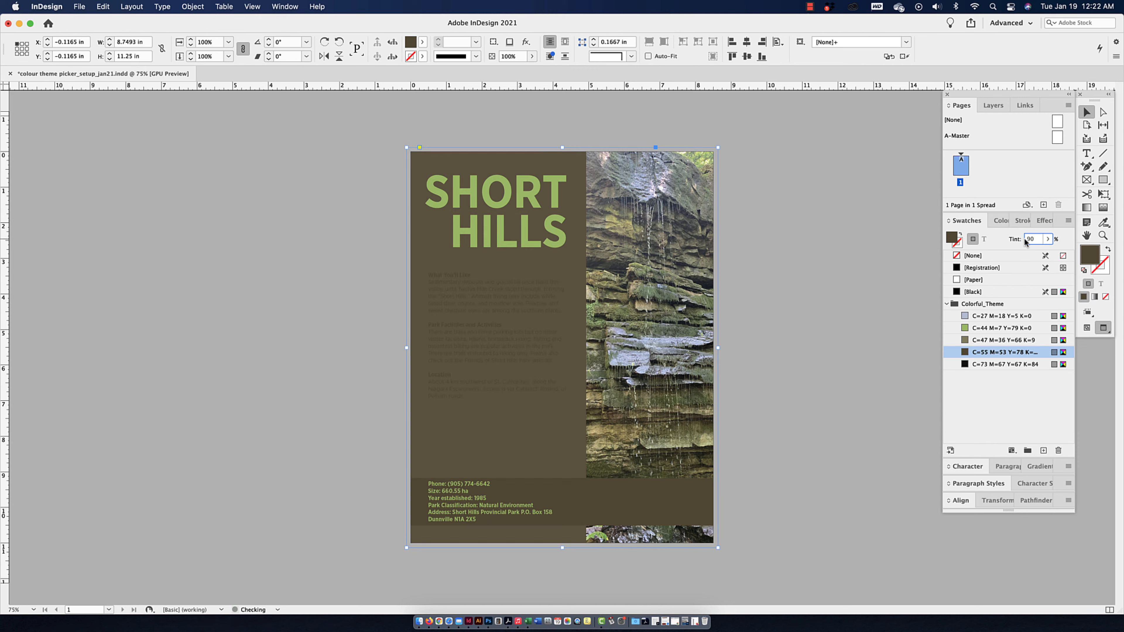
# Lower the tint of the page background frame's brown fill to 10% and deselect the frame.
pyautogui.press('Delete')
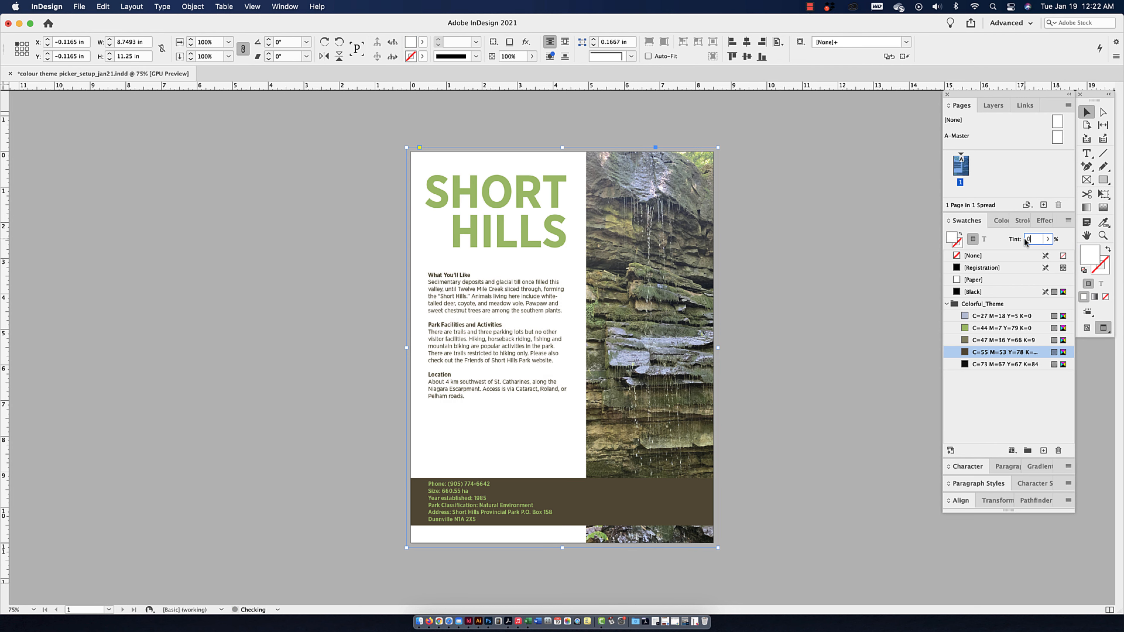
pyautogui.write('5')
pyautogui.press('BackSpace')
pyautogui.press('BackSpace')
pyautogui.write('4')
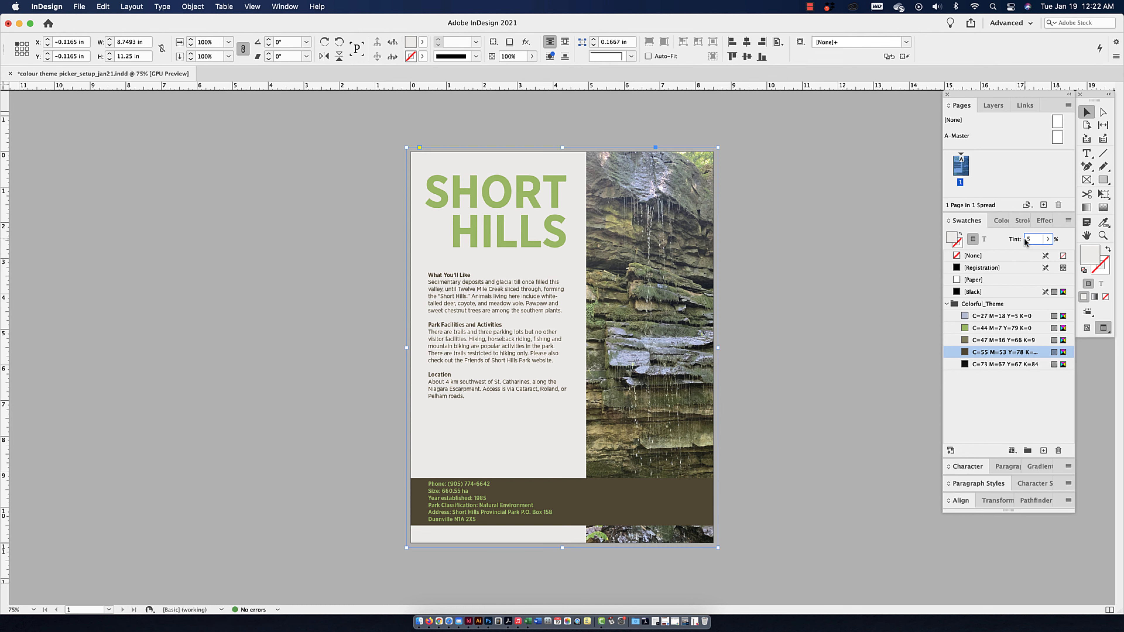
pyautogui.press('BackSpace')
pyautogui.write('9')
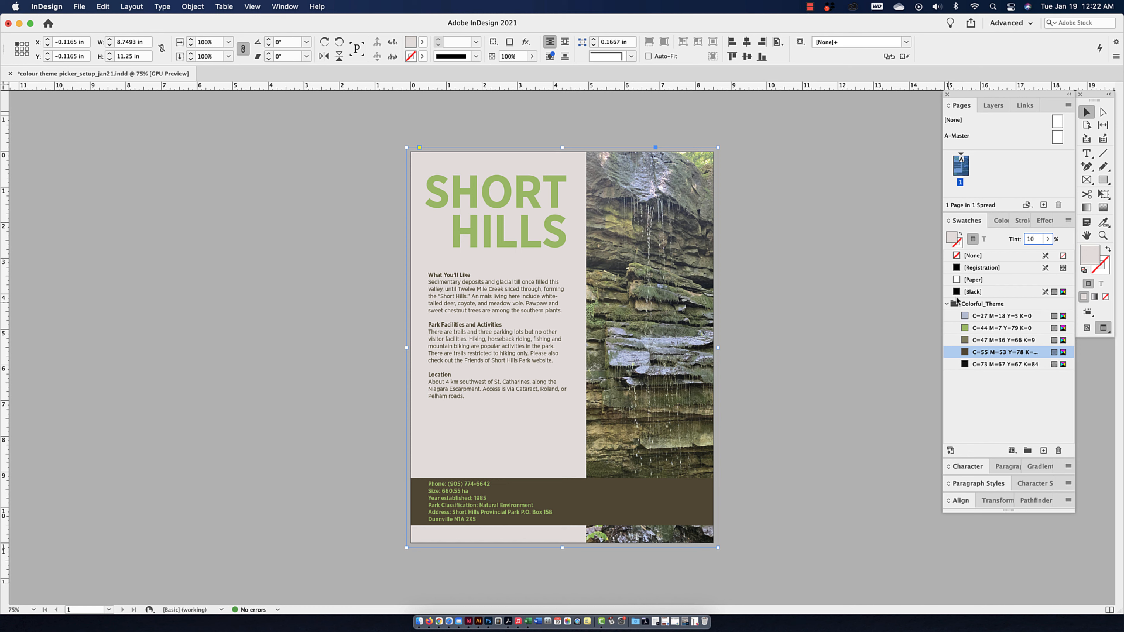
pyautogui.click(809, 231)
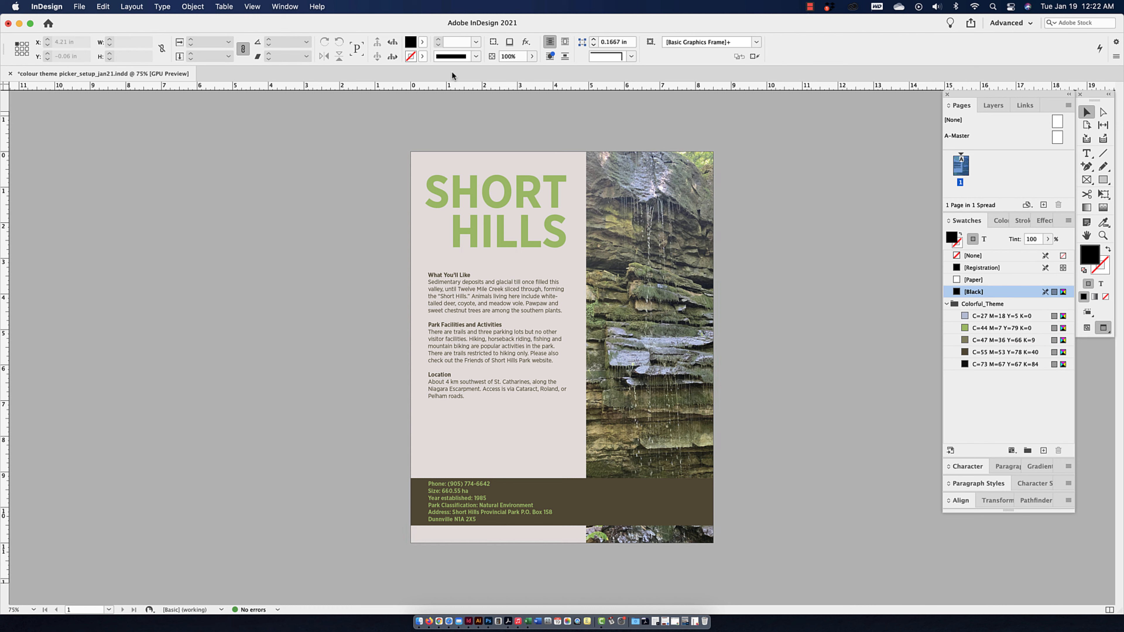
# Show the Adobe Color Themes panel in the empty area beside the page.
pyautogui.click(299, 7)
pyautogui.moveTo(305, 94)
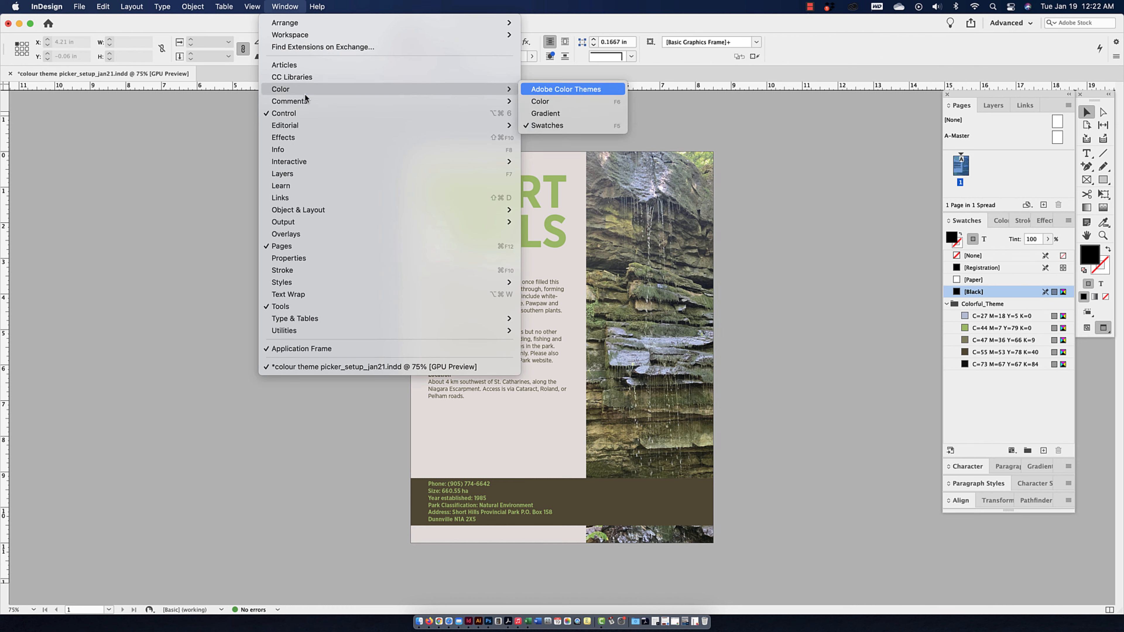
pyautogui.click(570, 90)
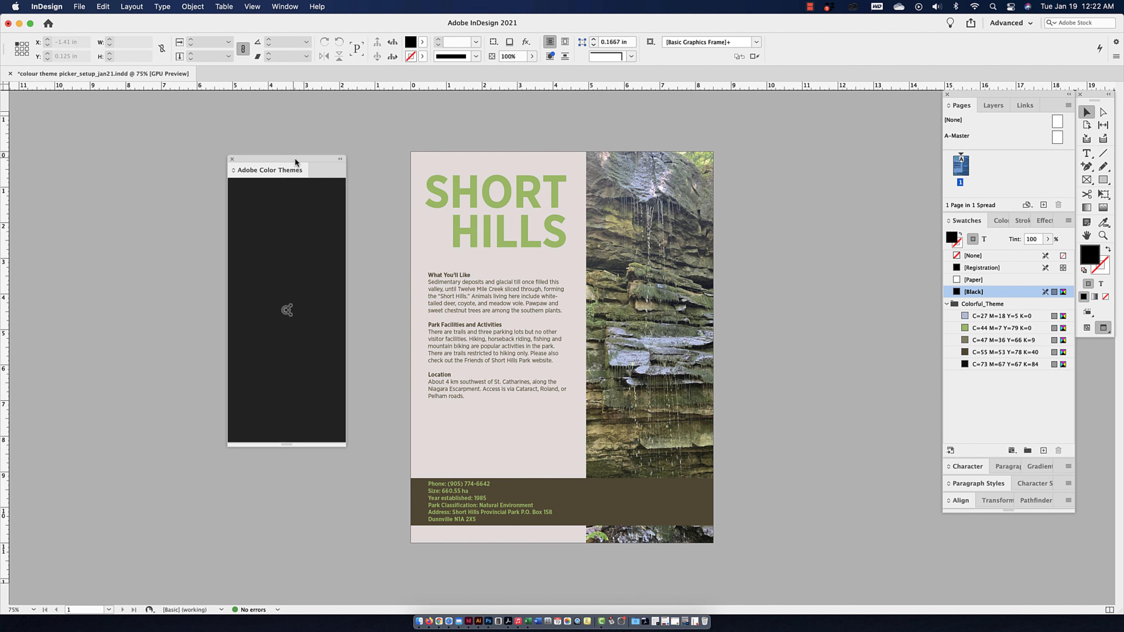
pyautogui.moveTo(295, 161); pyautogui.dragTo(300, 162)
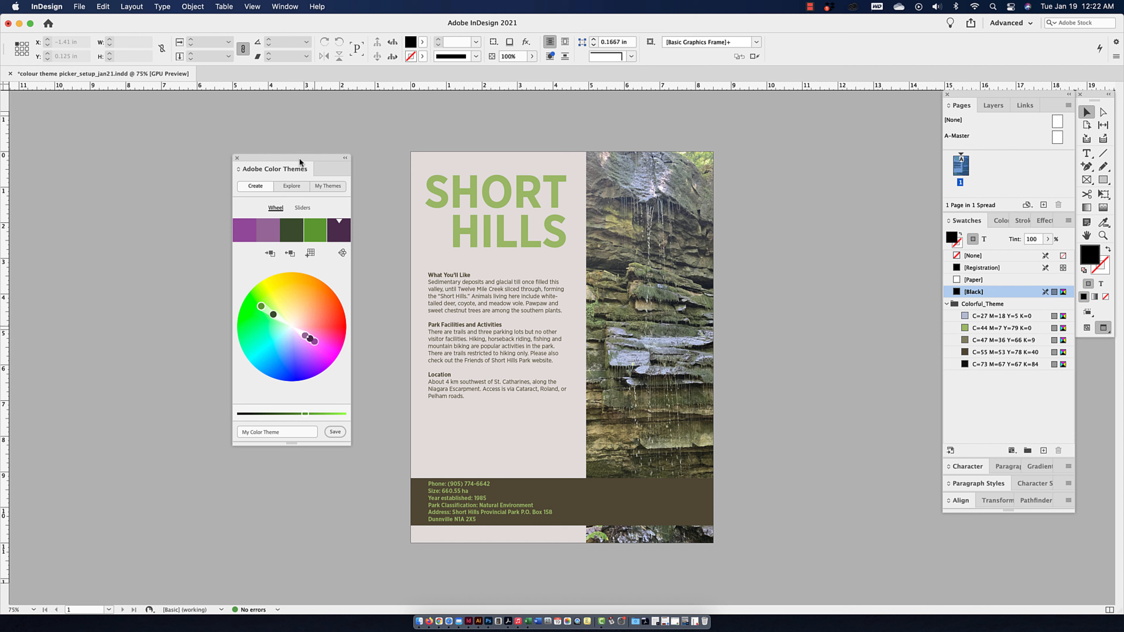
# Look through the color themes' slider view, the Explore collection and My Themes, ending on the Create color wheel.
pyautogui.click(302, 209)
pyautogui.click(275, 208)
pyautogui.click(290, 186)
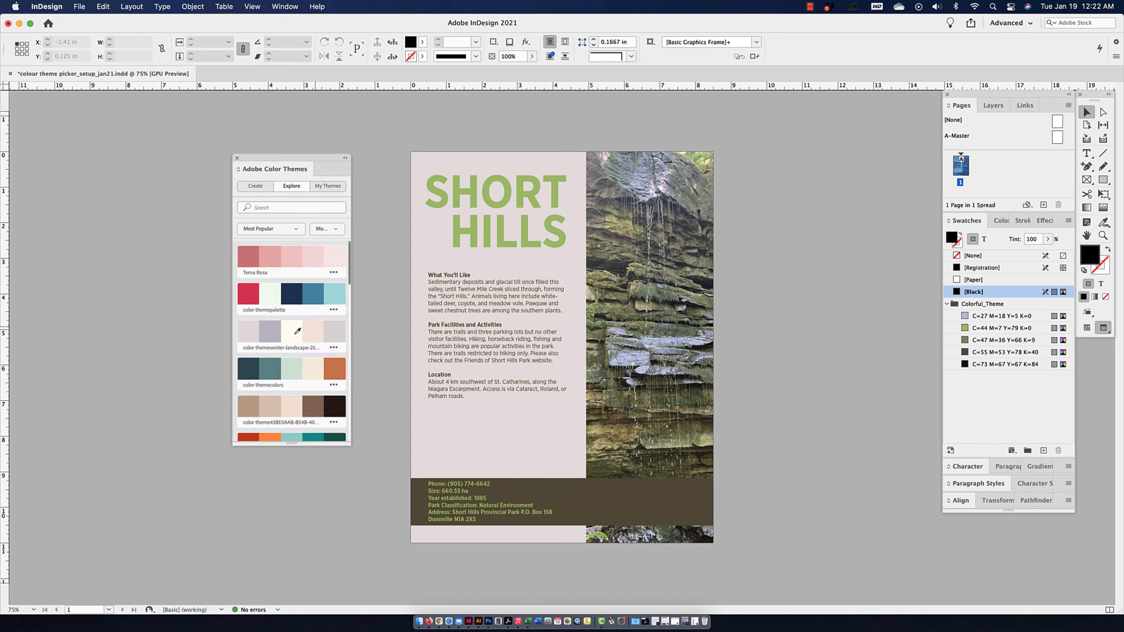
pyautogui.moveTo(348, 258); pyautogui.dragTo(353, 331)
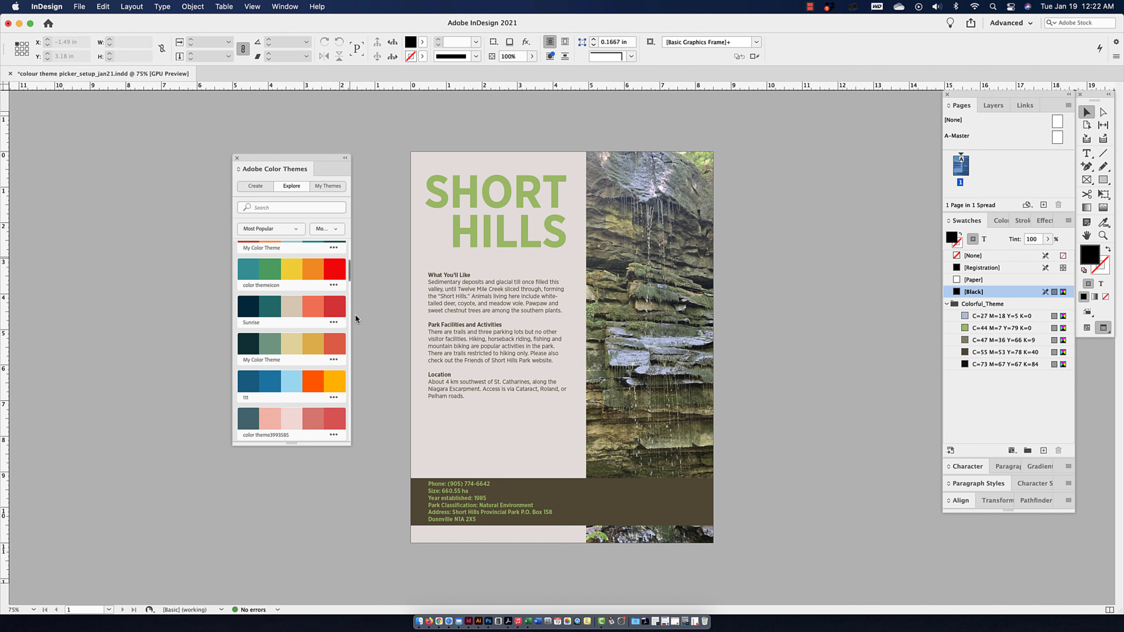
pyautogui.click(287, 188)
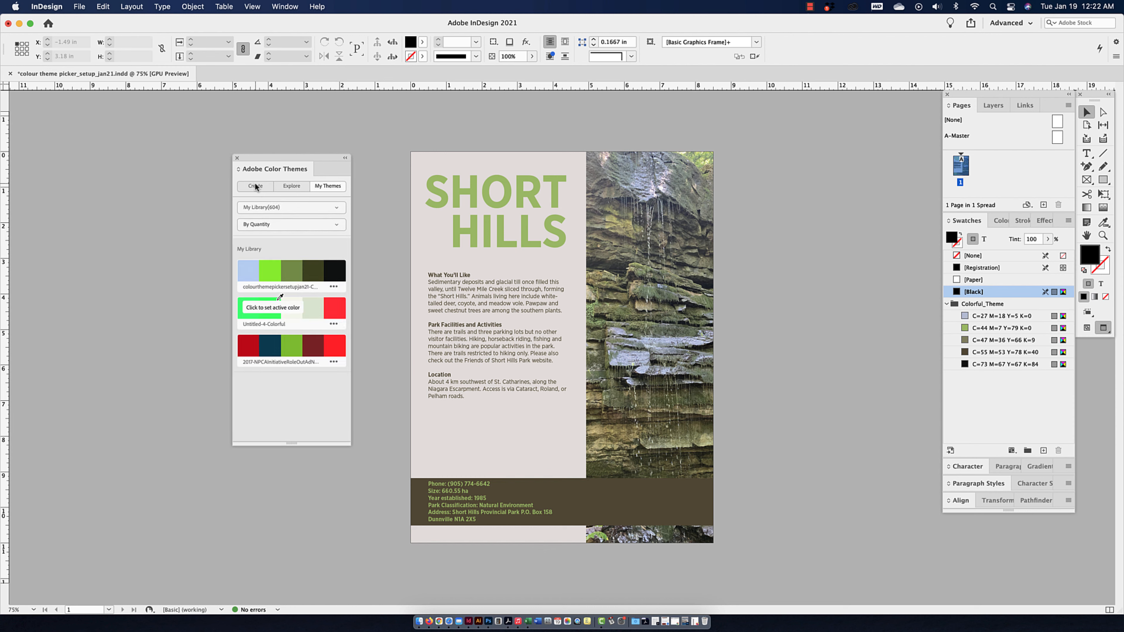
pyautogui.click(256, 186)
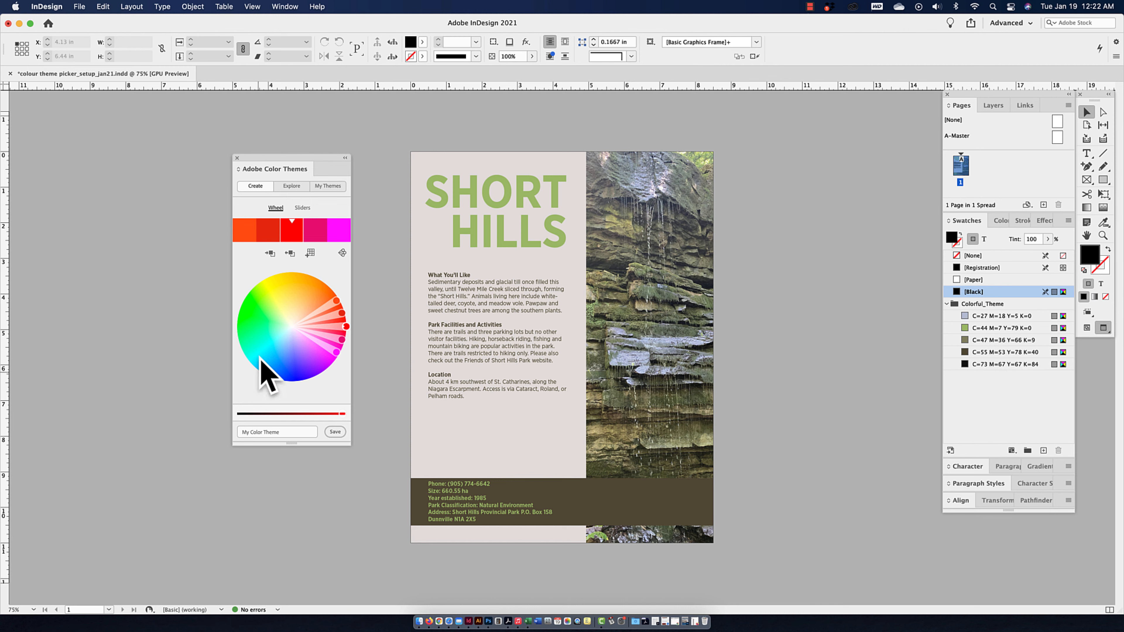
# Set the theme's active base color to CMYK 55, 53, 78, 40.
pyautogui.click(302, 208)
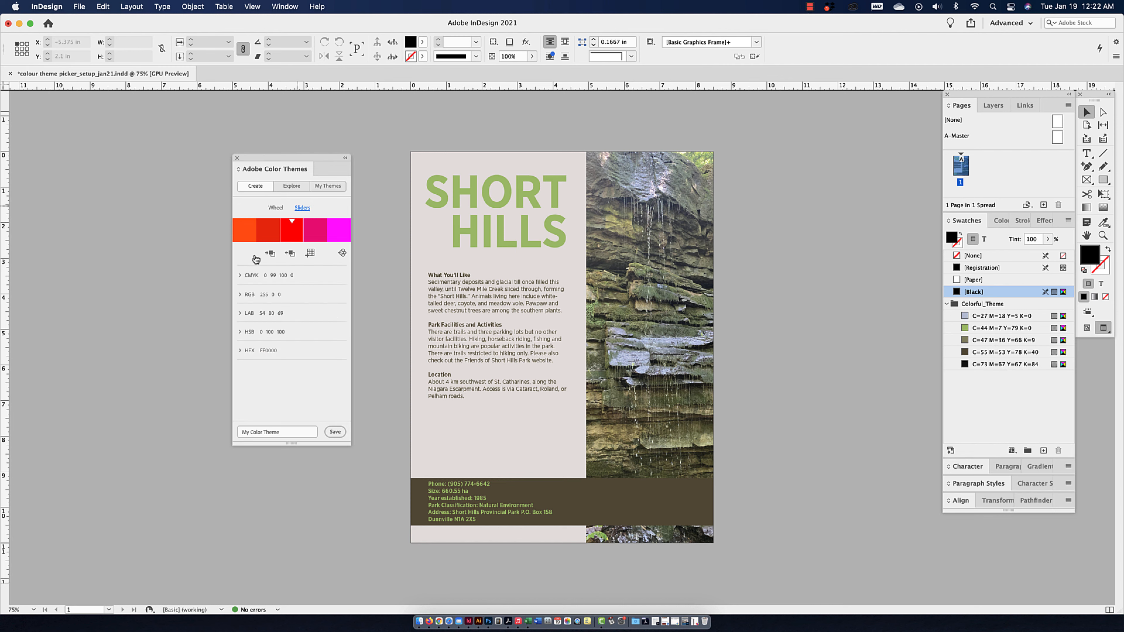
pyautogui.click(240, 275)
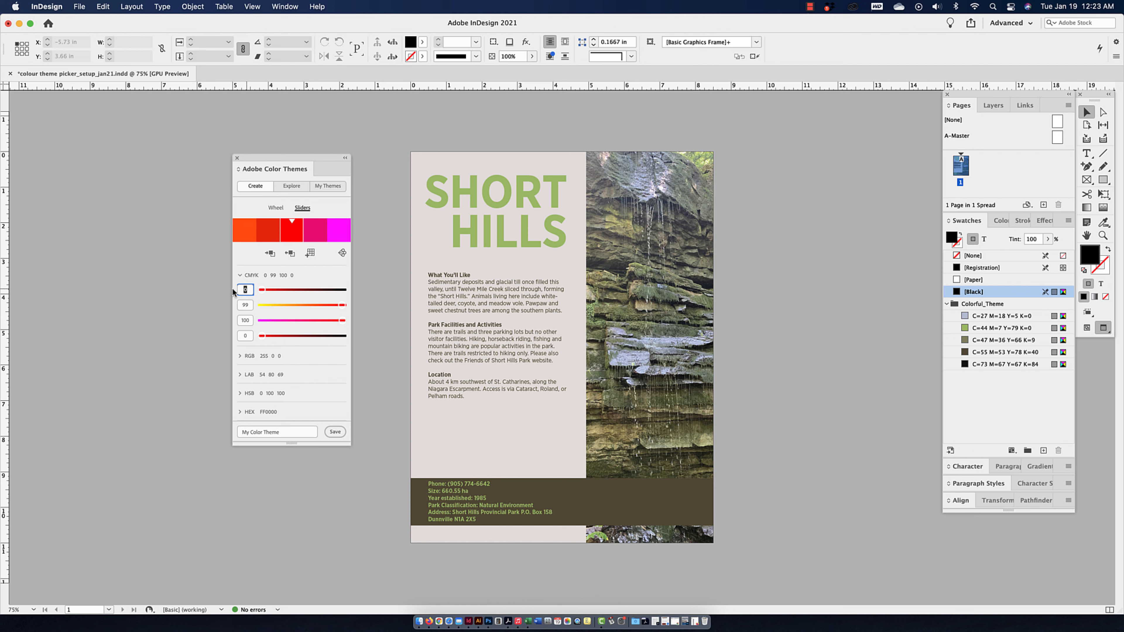
pyautogui.press('Tab')
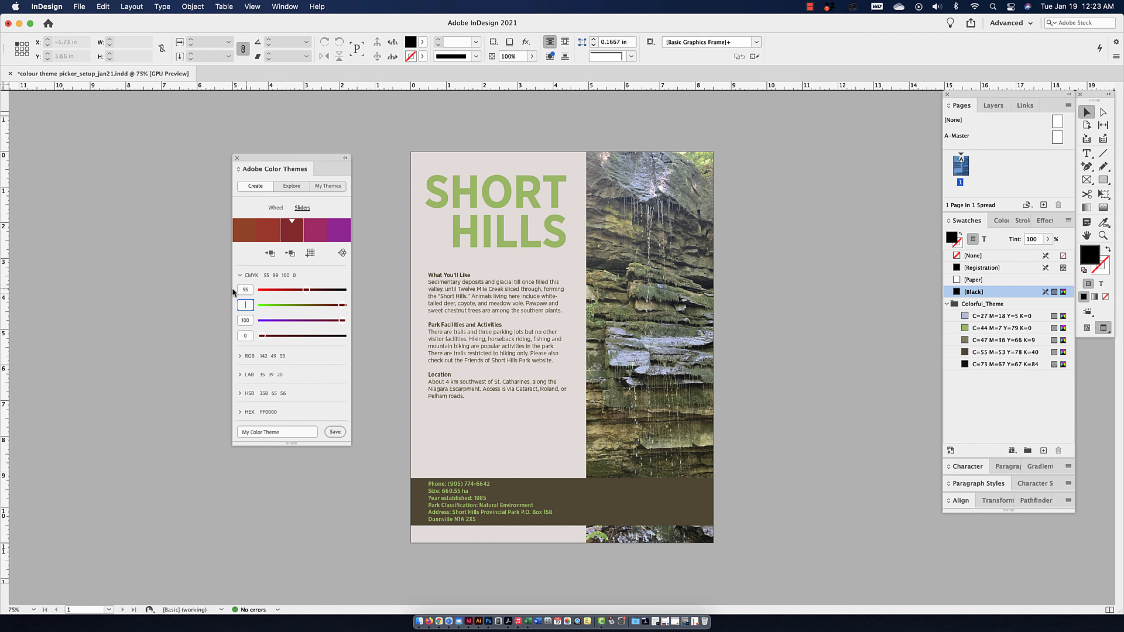
pyautogui.press('Tab')
pyautogui.write('78')
pyautogui.press('Return')
pyautogui.write('78')
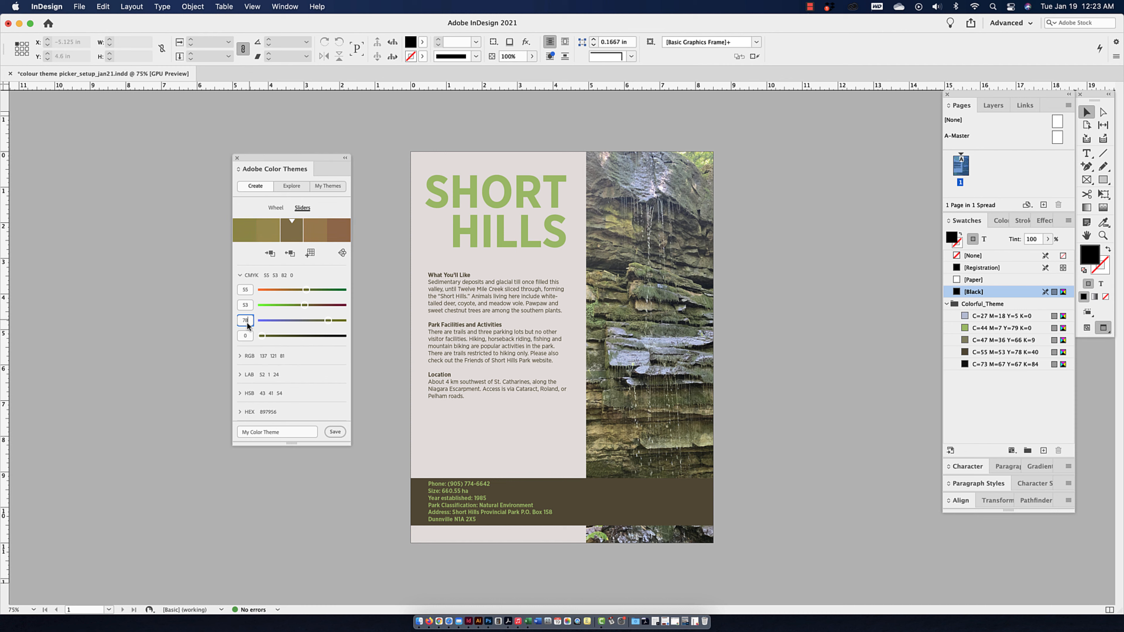
pyautogui.press('Tab')
pyautogui.write('40')
pyautogui.press('Return')
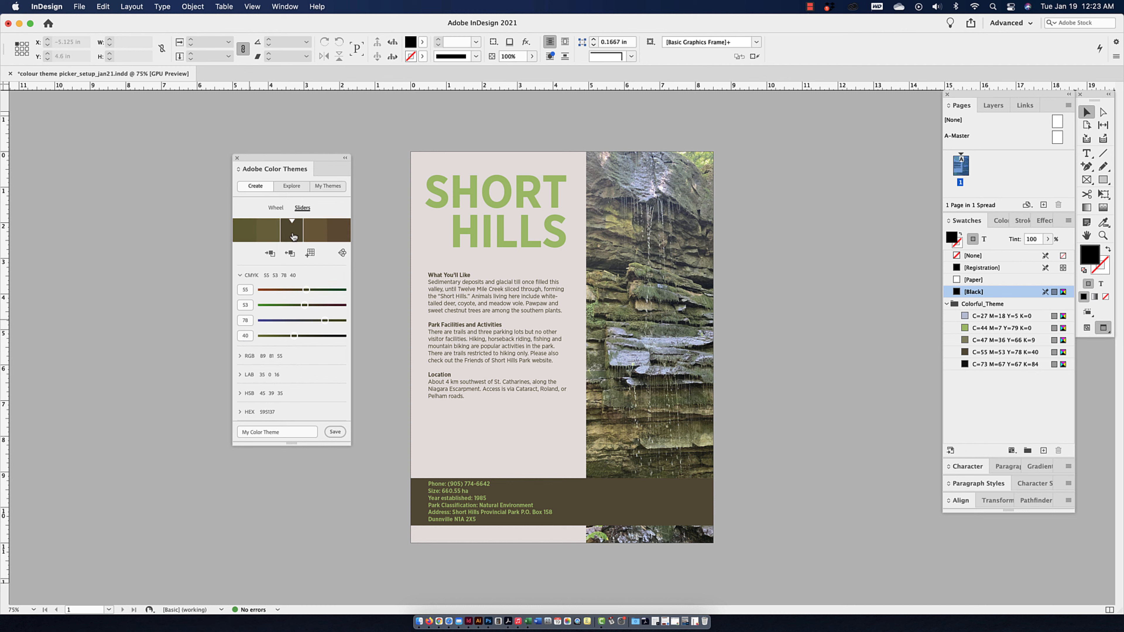
# Try the Shades, Complementary, Triad and Monochromatic color rules on the new theme, viewing each on the color wheel.
pyautogui.click(276, 208)
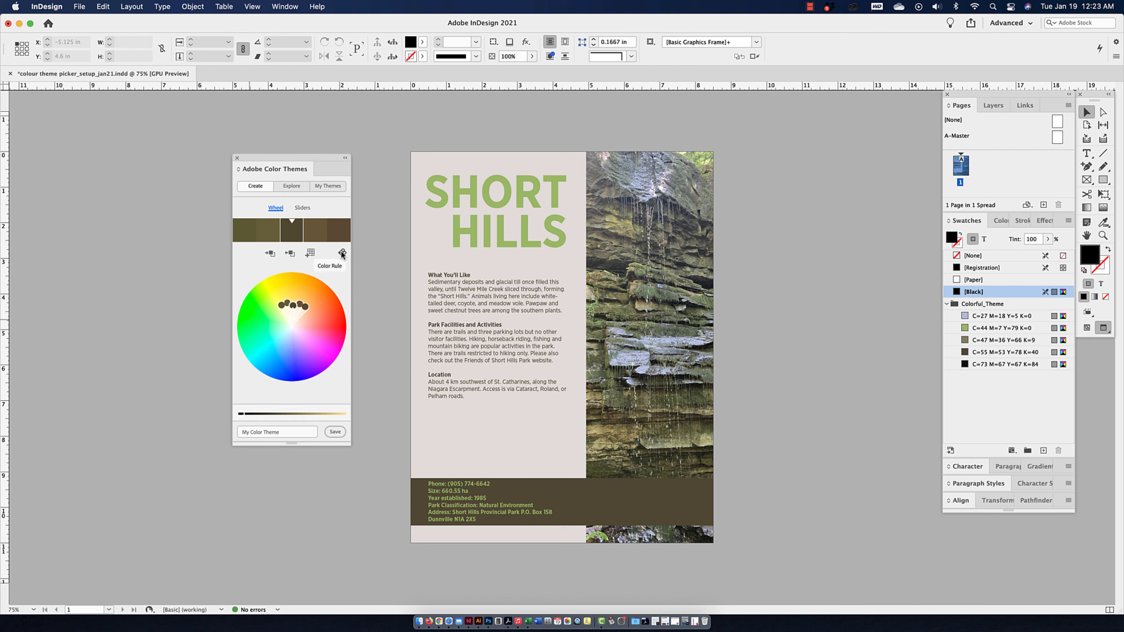
pyautogui.click(290, 255)
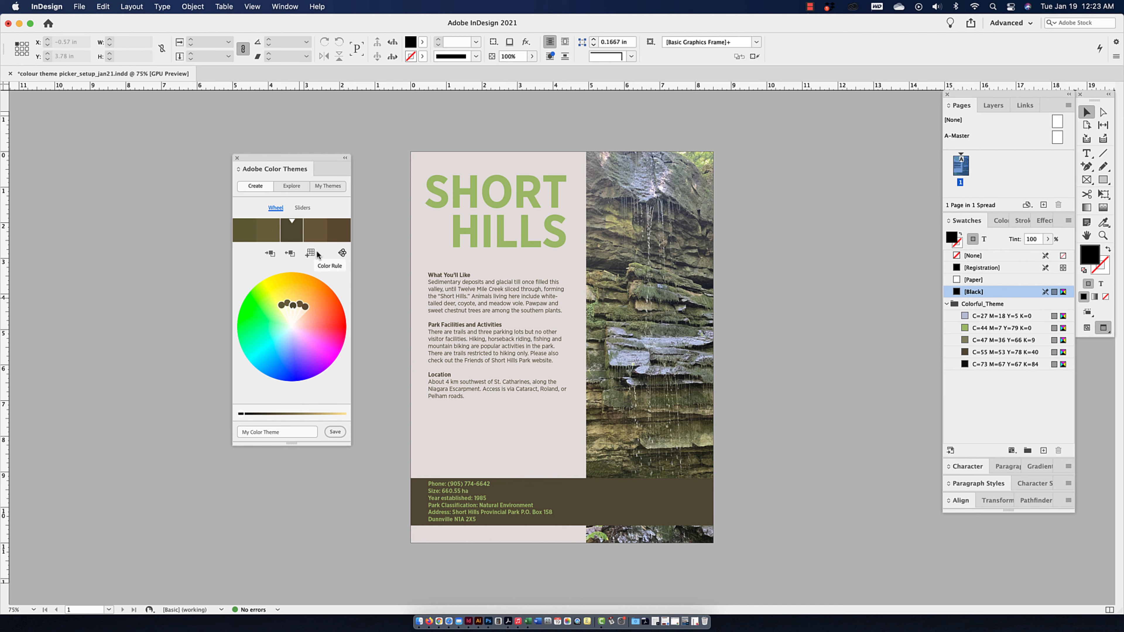
pyautogui.click(343, 252)
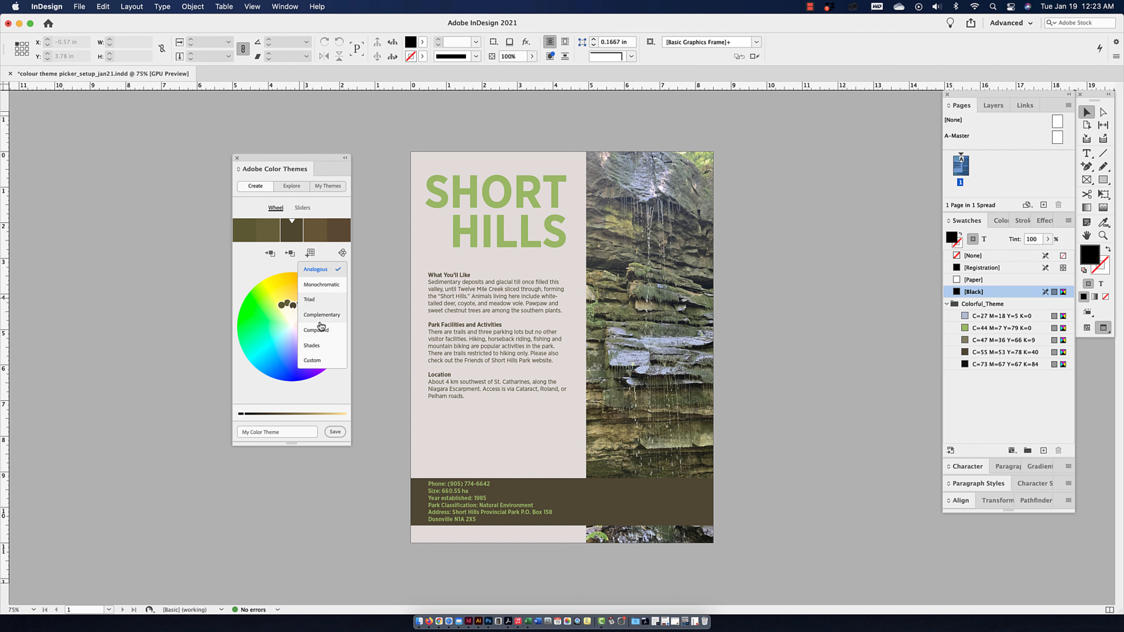
pyautogui.click(313, 340)
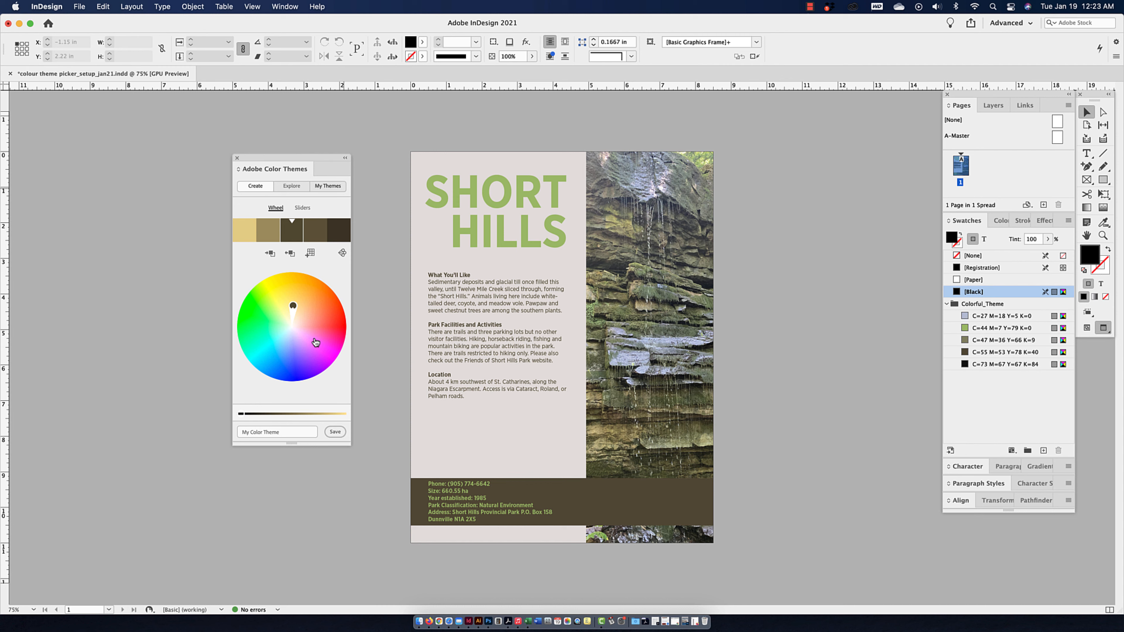
pyautogui.click(343, 254)
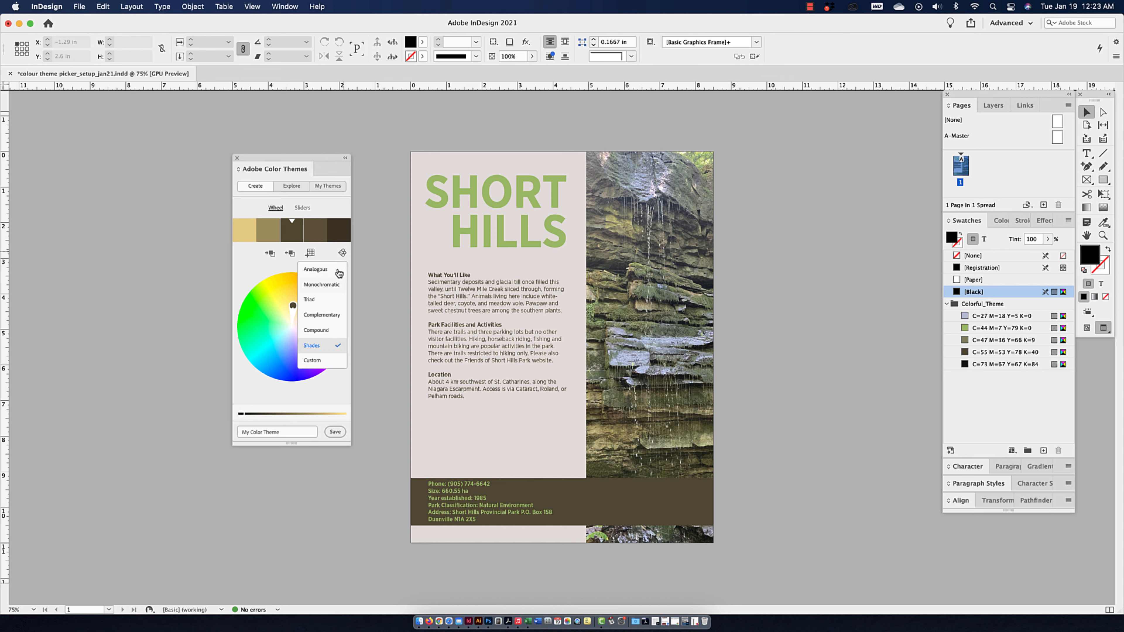
pyautogui.click(322, 315)
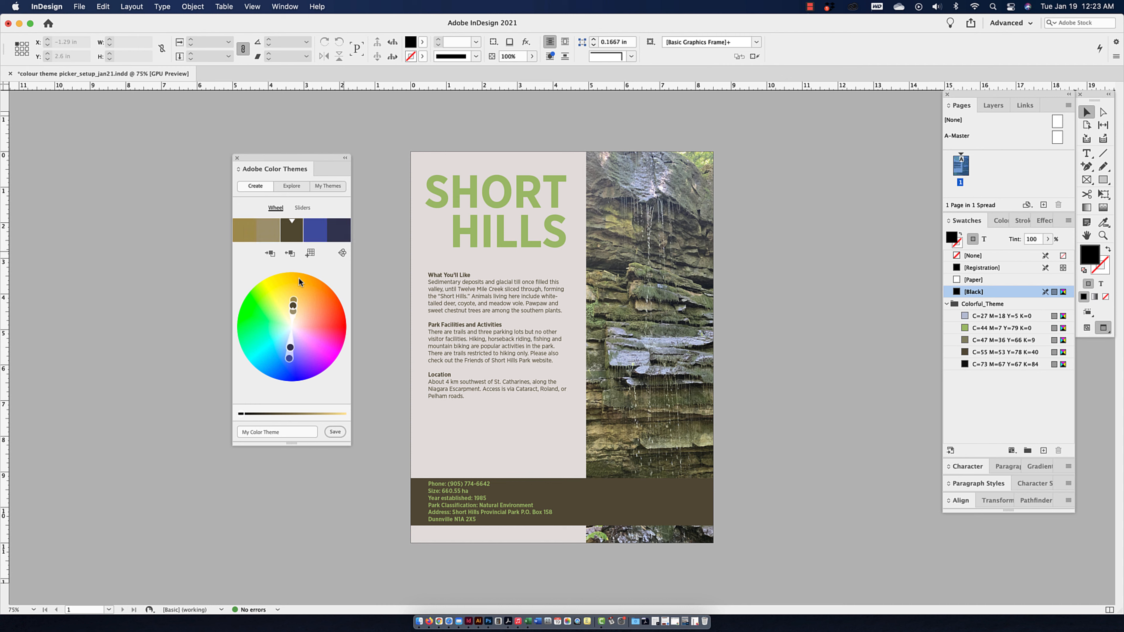
pyautogui.click(342, 252)
pyautogui.click(322, 295)
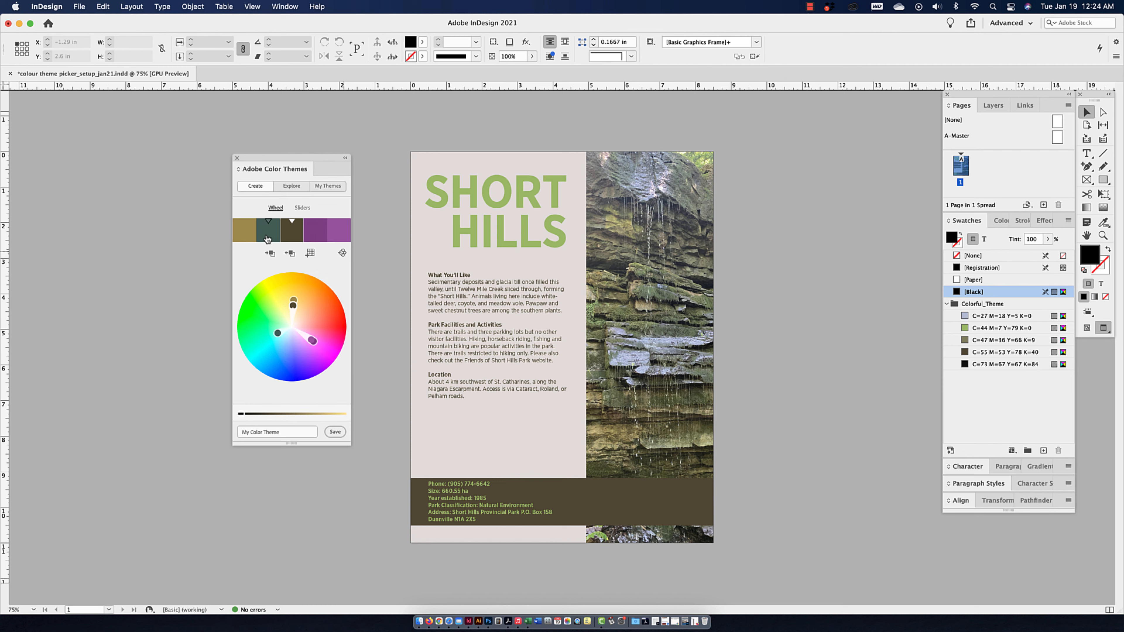
pyautogui.click(342, 253)
pyautogui.click(321, 288)
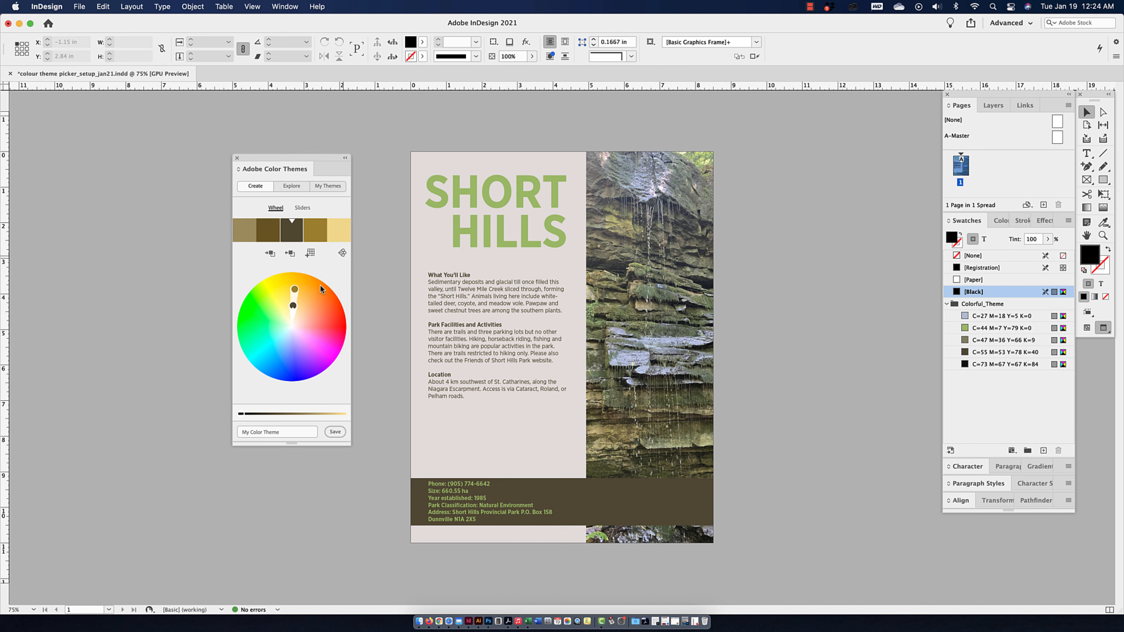
# Apply the Shades color rule and add the five-color theme to the document's swatches.
pyautogui.click(343, 253)
pyautogui.click(321, 349)
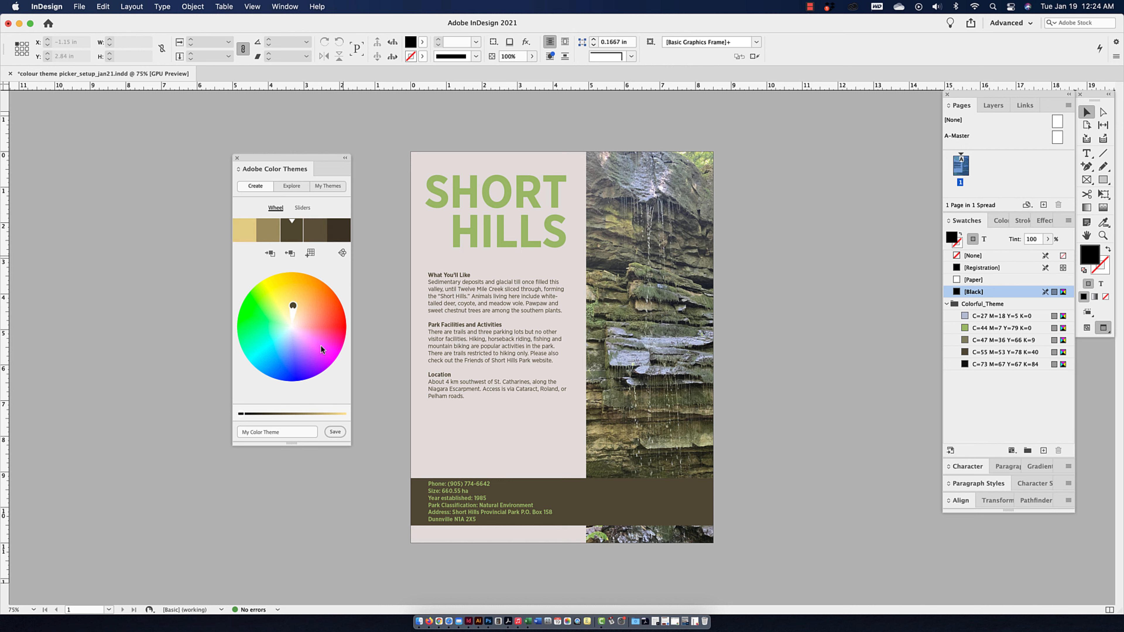
pyautogui.click(309, 254)
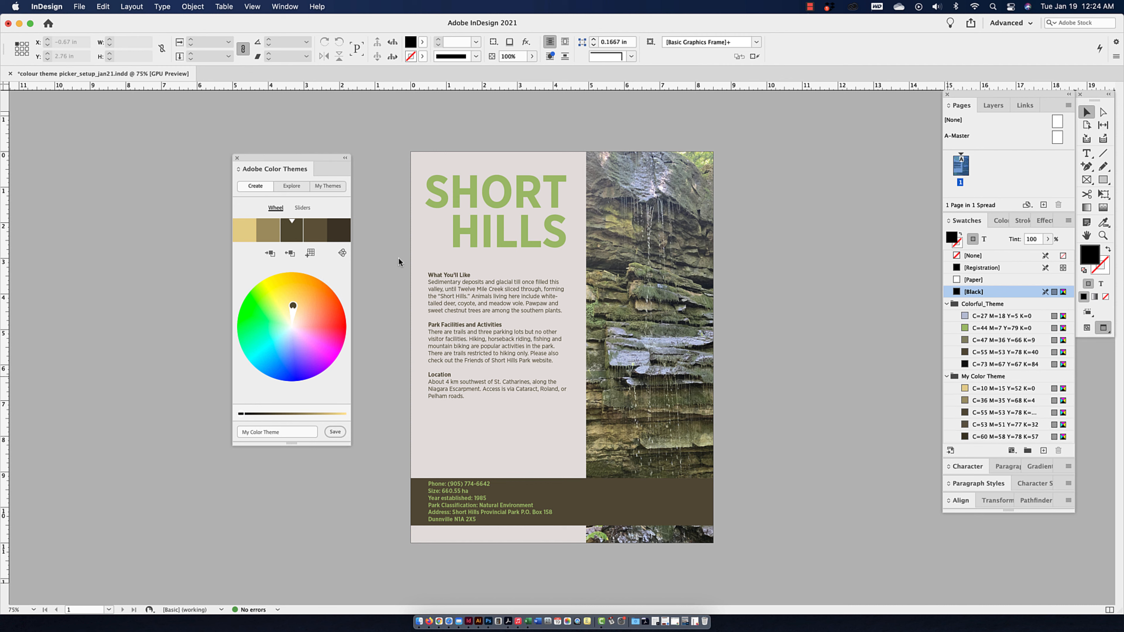
pyautogui.click(947, 303)
pyautogui.click(947, 315)
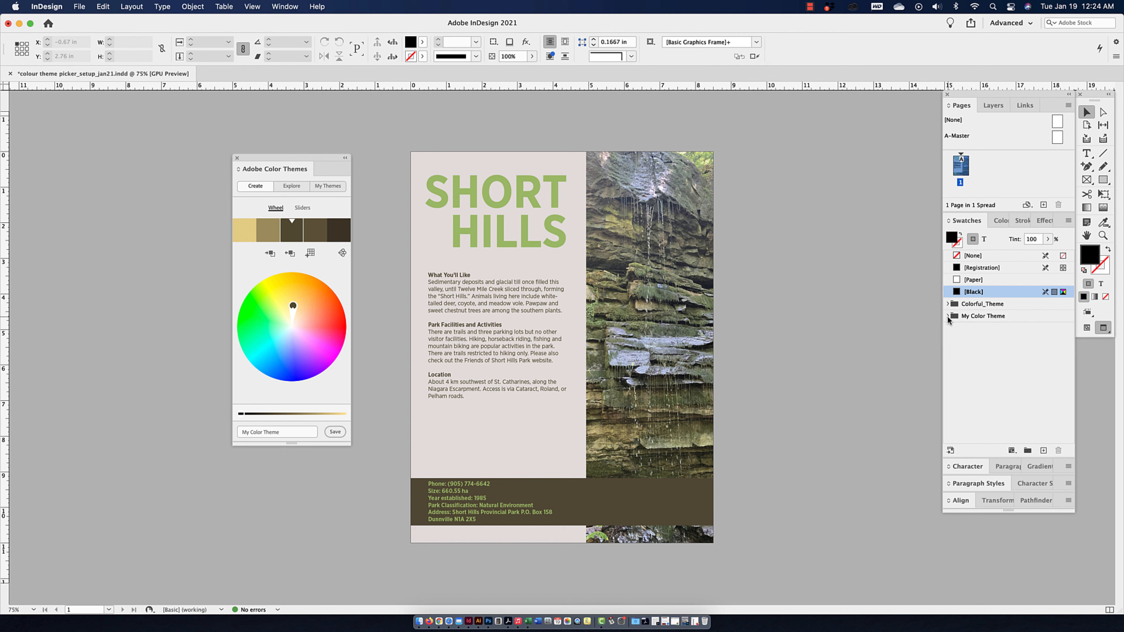
pyautogui.click(948, 316)
# Fill the page background frame with C=10 M=15 Y=52 K=0 from My Color Theme and set its tint to 20%.
pyautogui.click(414, 322)
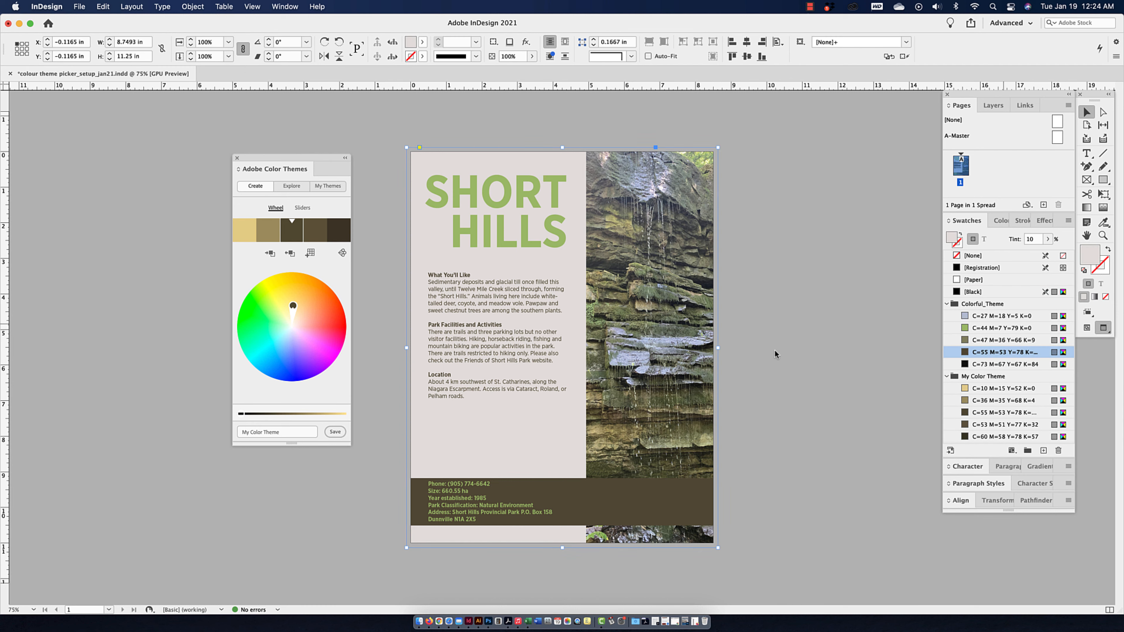
pyautogui.click(987, 388)
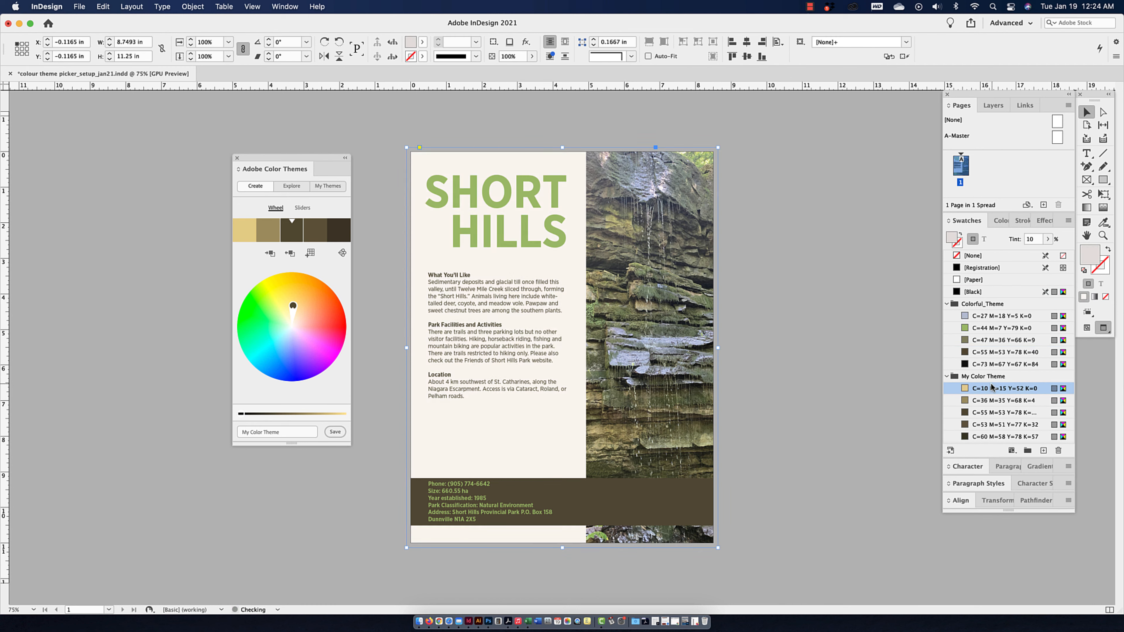
pyautogui.click(1018, 239)
pyautogui.write('40')
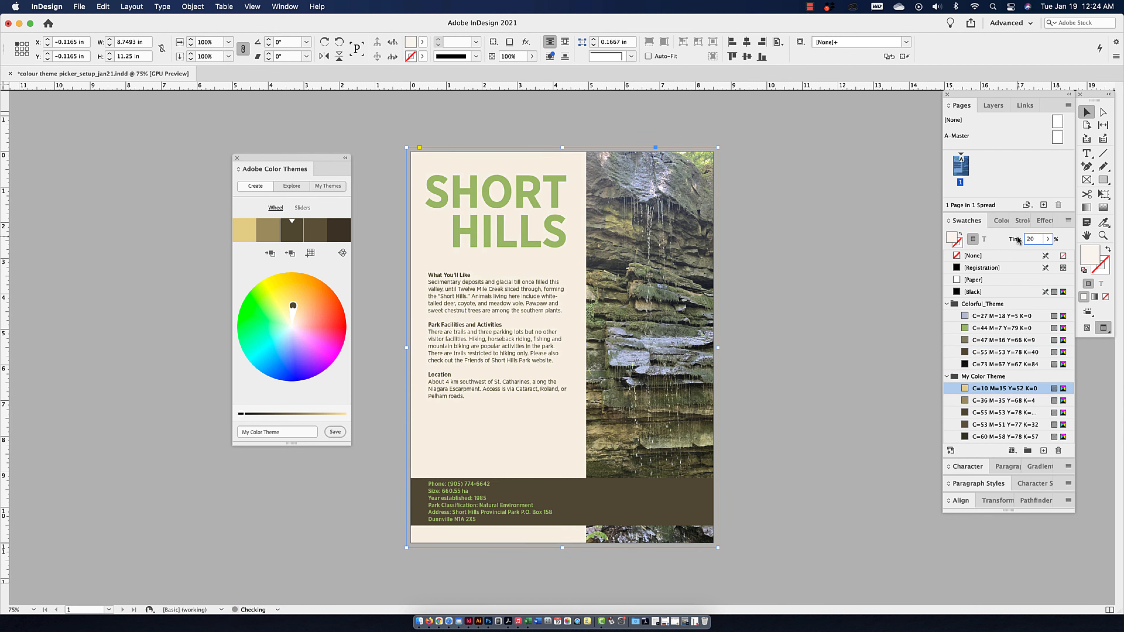